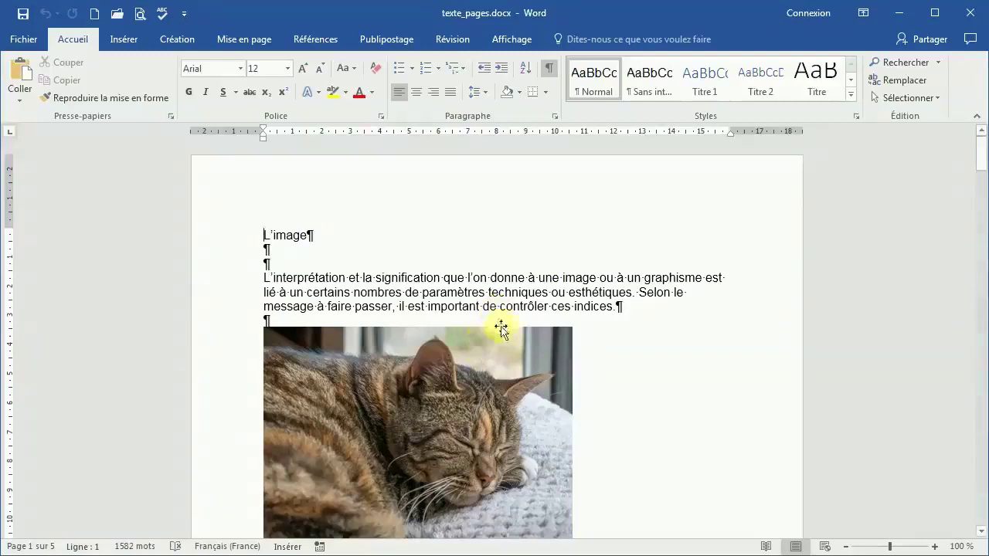
Browse the available paper sizes and set the document's paper size to Enveloppe DL (11 cm x 22 cm).
click(235, 42)
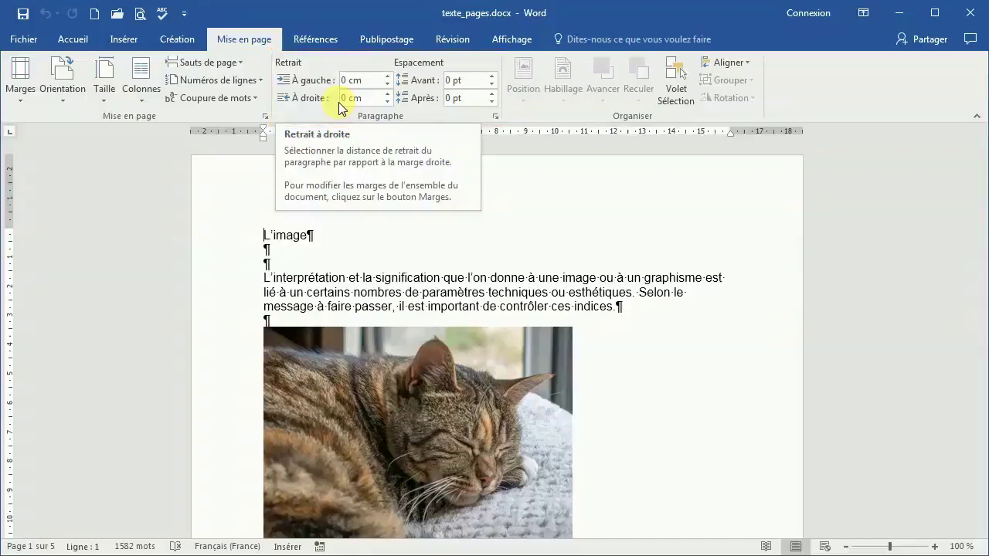
click(107, 91)
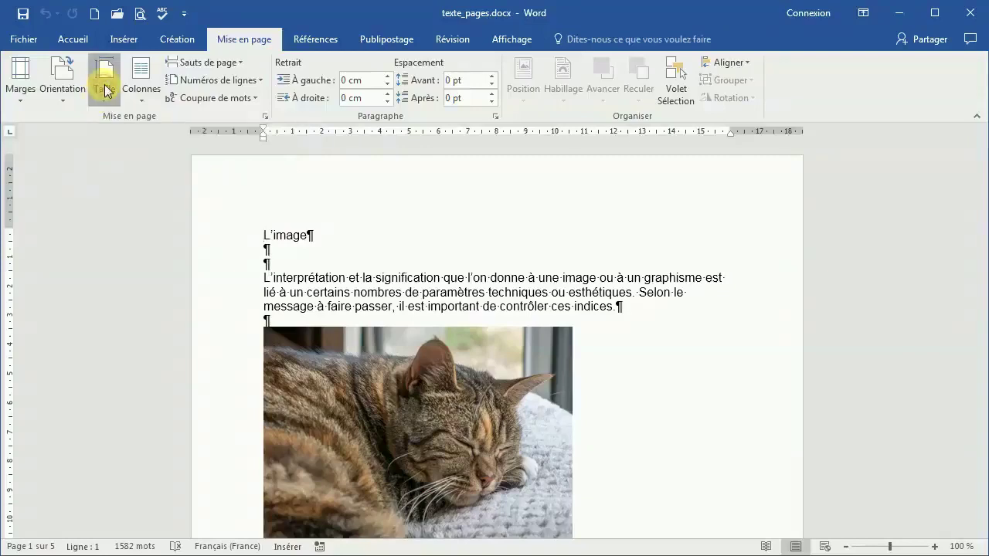
click(108, 91)
click(107, 91)
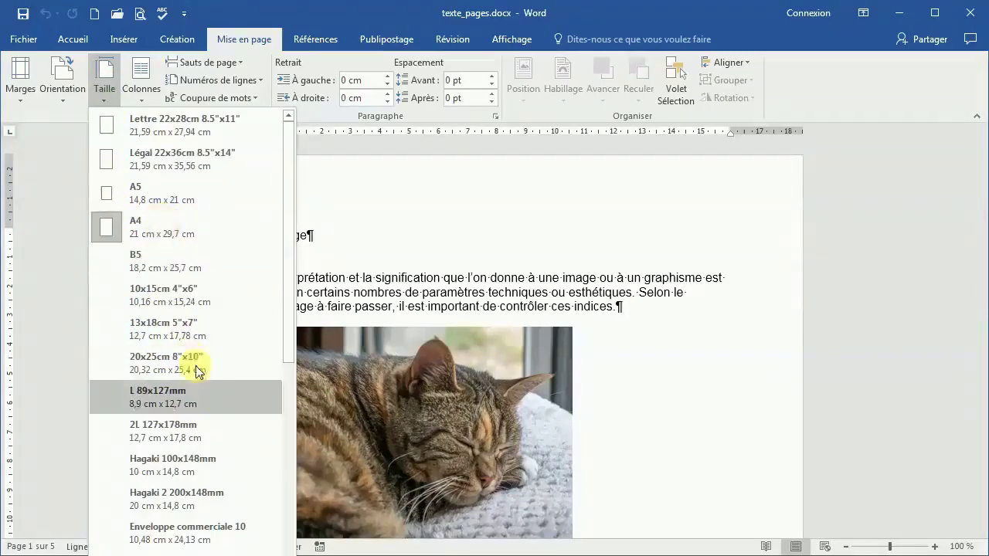
scroll(199, 375, down, 3)
scroll(216, 399, down, 1)
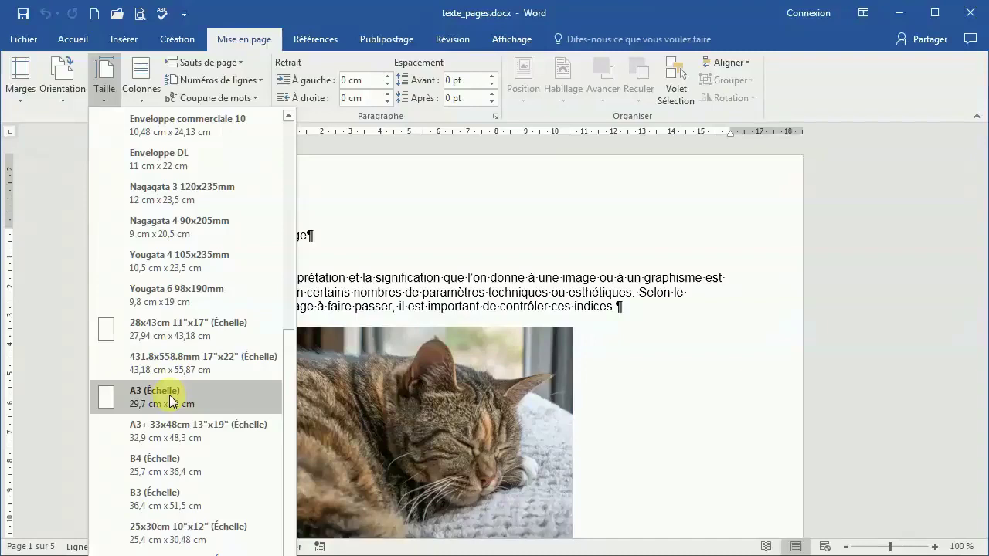
scroll(199, 371, up, 2)
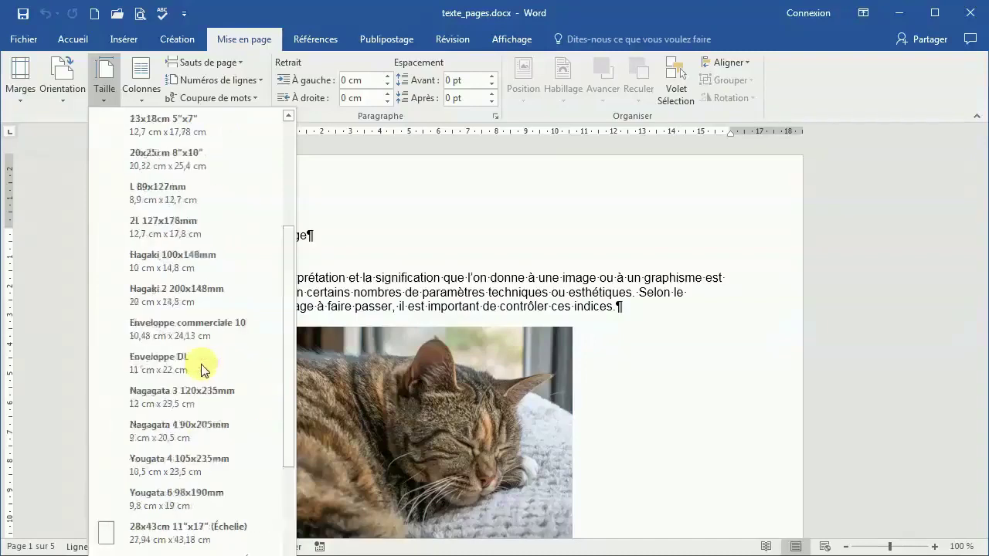
scroll(193, 328, up, 1)
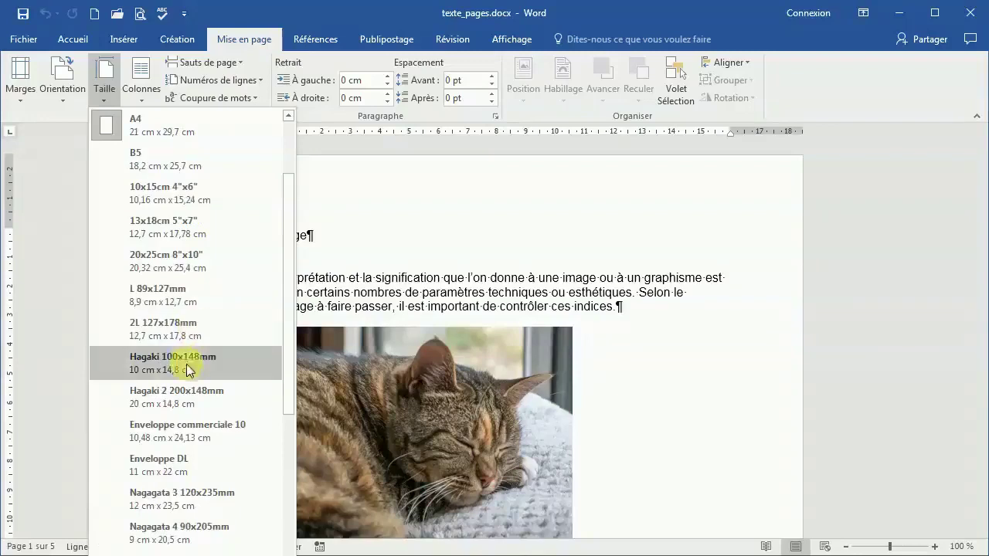
click(177, 464)
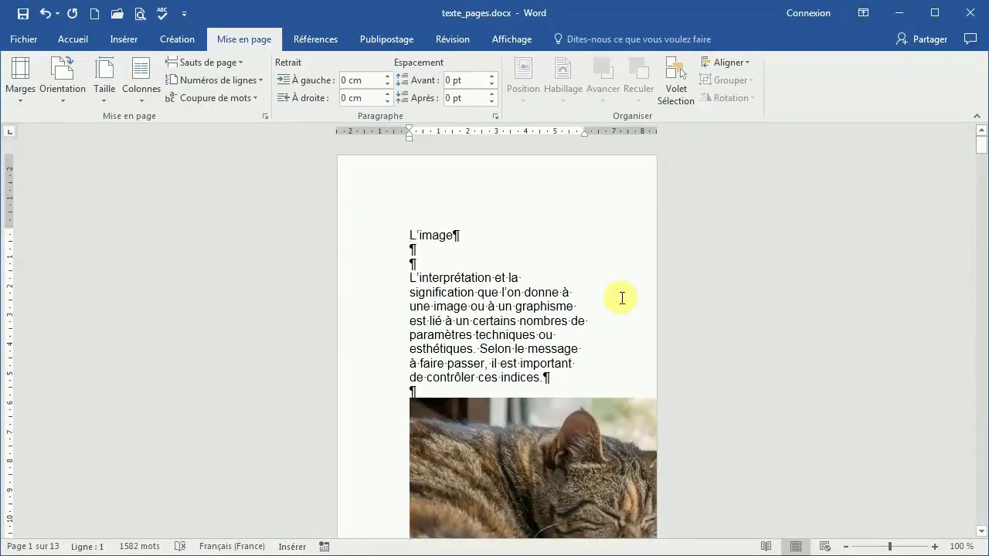
Change the document's paper size to A3 (Échelle) and look over the page layout.
click(104, 77)
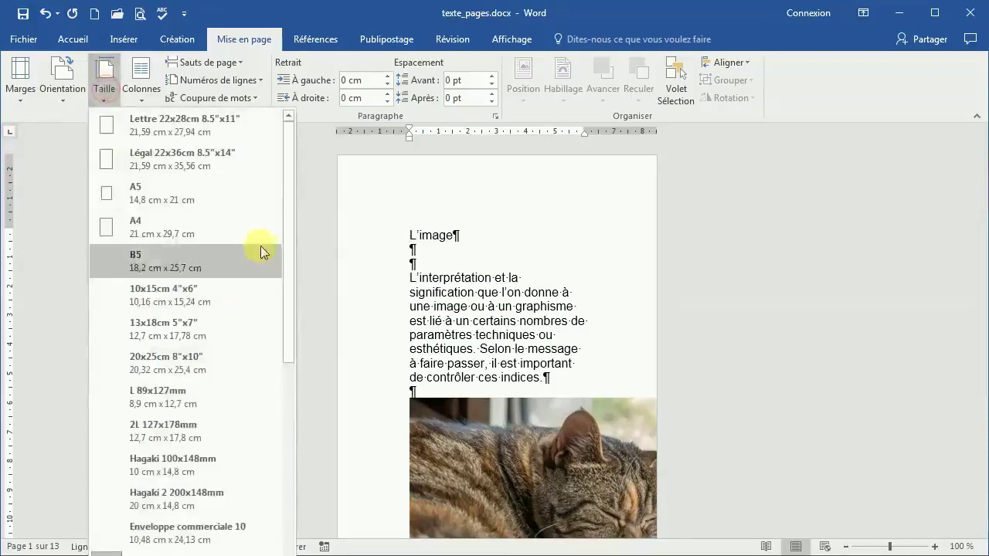
drag(289, 220, 305, 434)
click(151, 393)
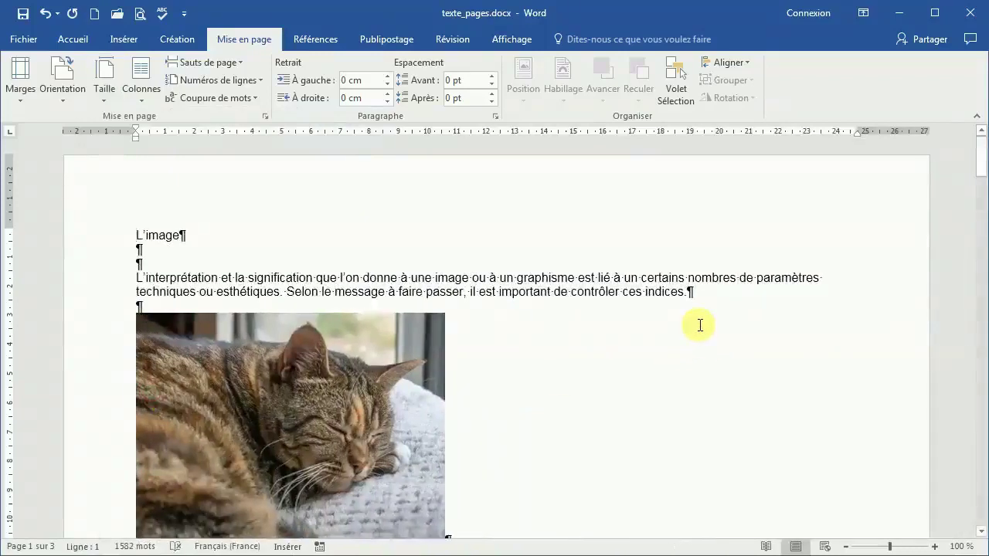
ctrl+scroll(700, 325, down, 5)
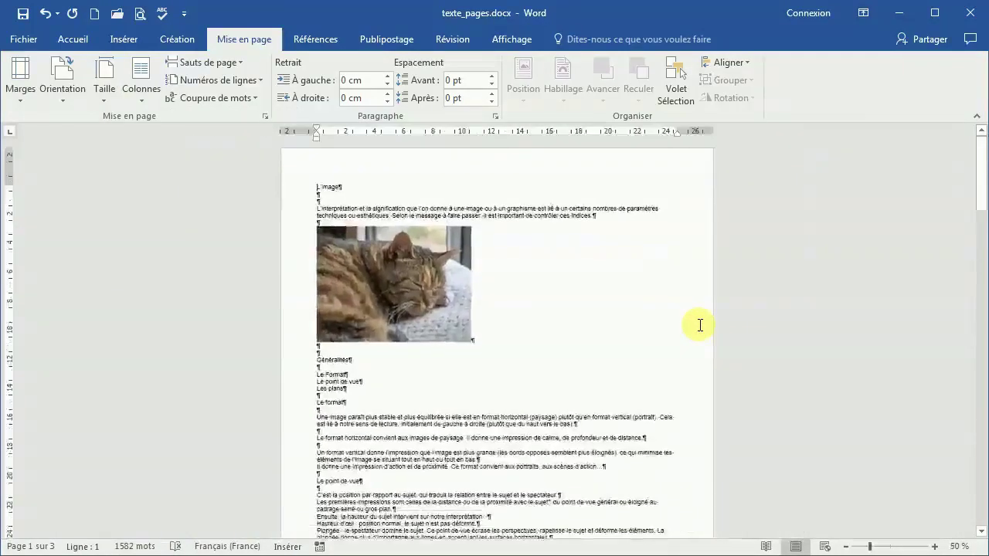
ctrl+scroll(700, 326, down, 2)
scroll(699, 325, down, 3)
scroll(699, 326, down, 1)
scroll(700, 326, up, 3)
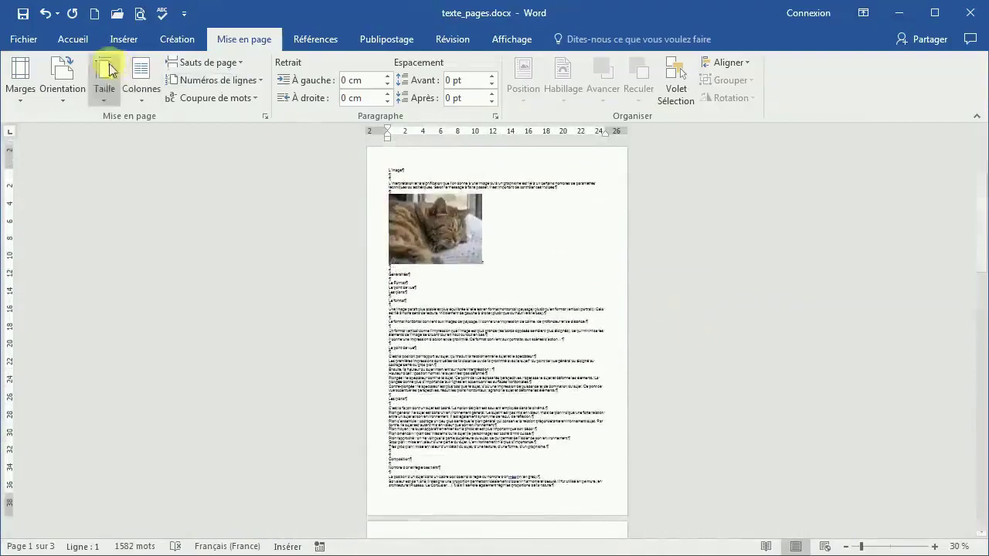
Set the document's paper size to A4 (21 cm x 29,7 cm) and look through its pages.
click(107, 71)
scroll(195, 283, up, 3)
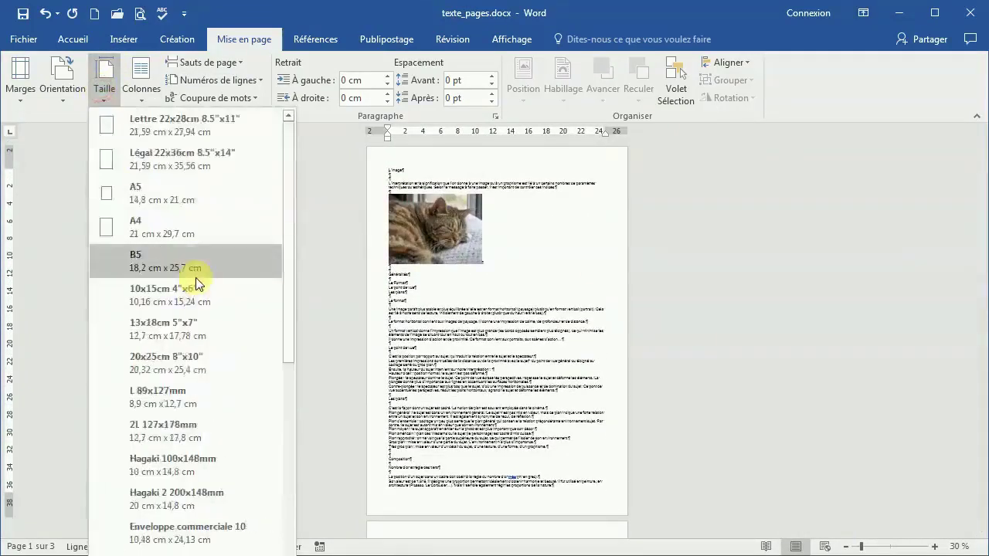
click(160, 235)
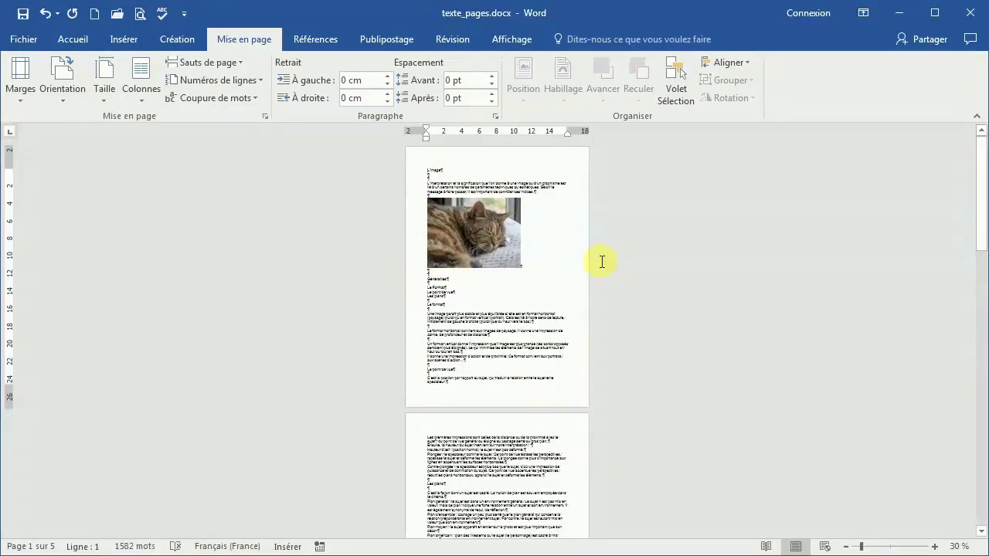
scroll(601, 262, down, 10)
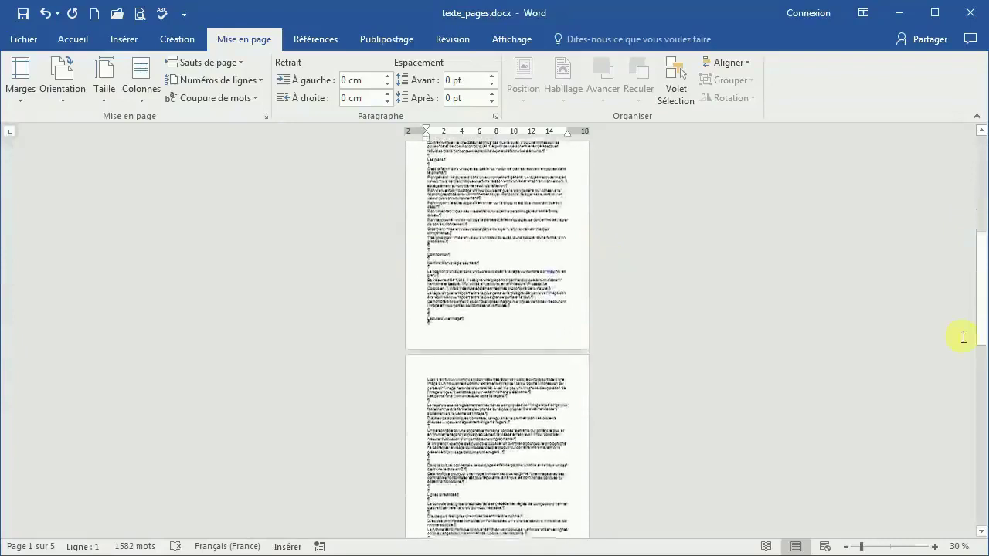
drag(978, 276, 980, 379)
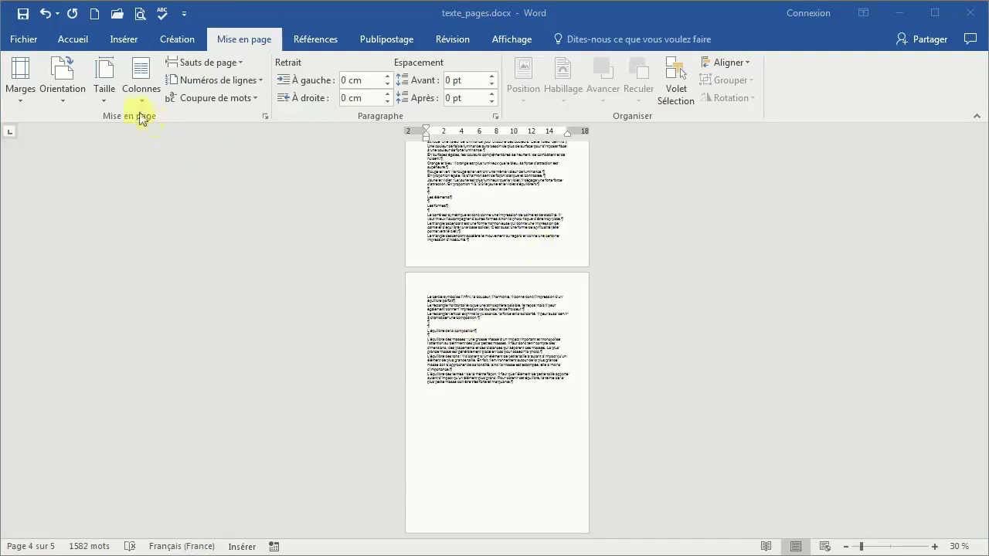
Switch the page orientation to landscape (Paysage) and return it to Portrait.
click(63, 89)
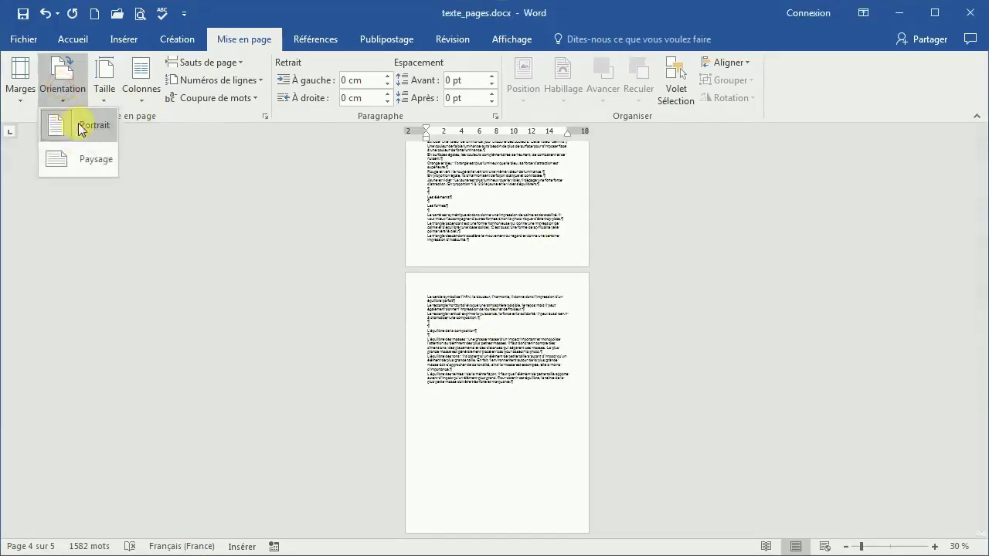
click(82, 163)
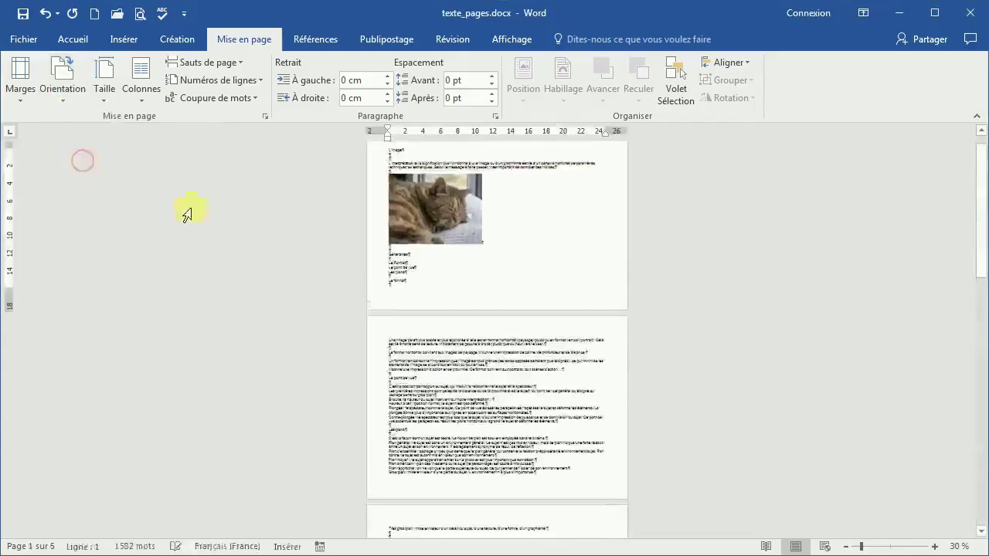
scroll(596, 331, down, 1)
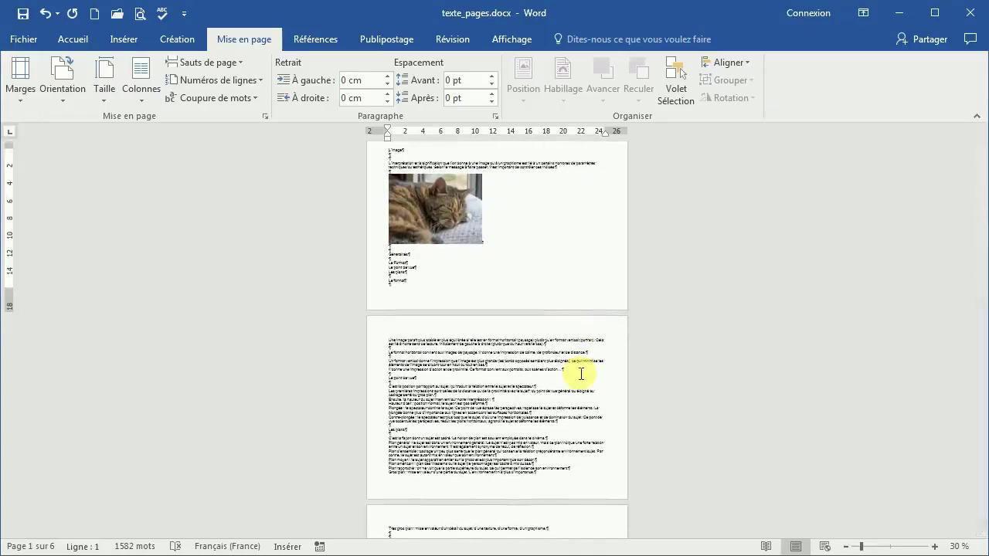
click(62, 85)
click(70, 124)
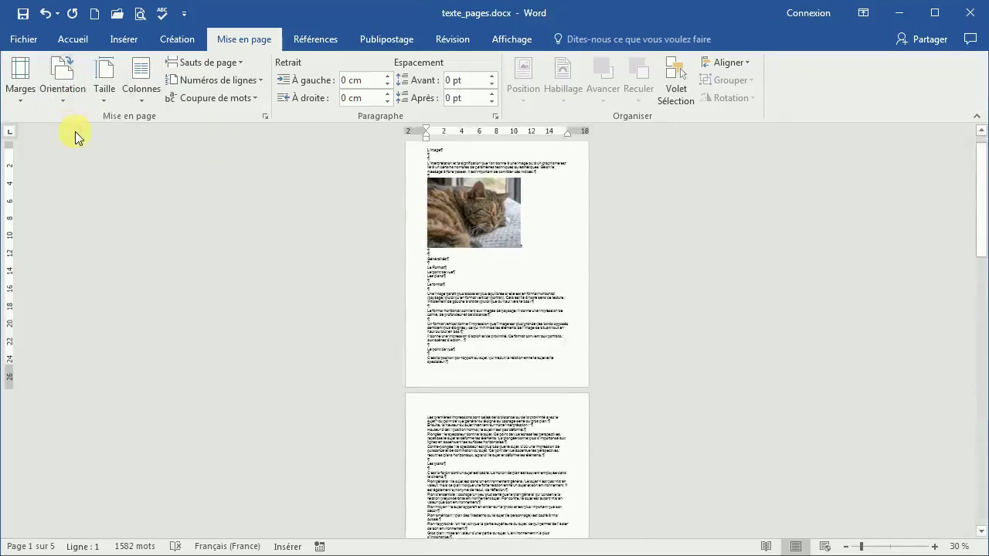
Try the Étroites and Moyennes margin presets on the document, and apply the Larges preset.
click(21, 85)
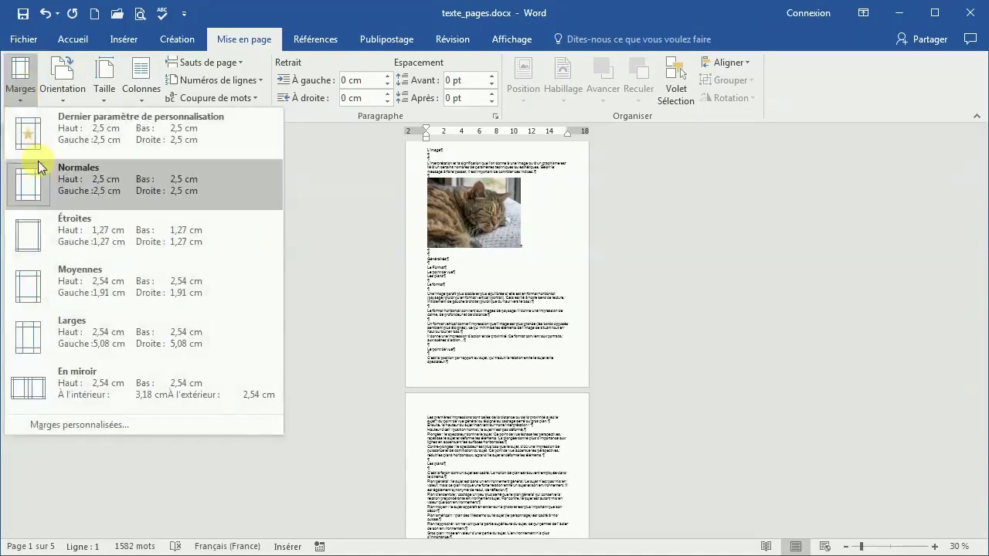
click(53, 231)
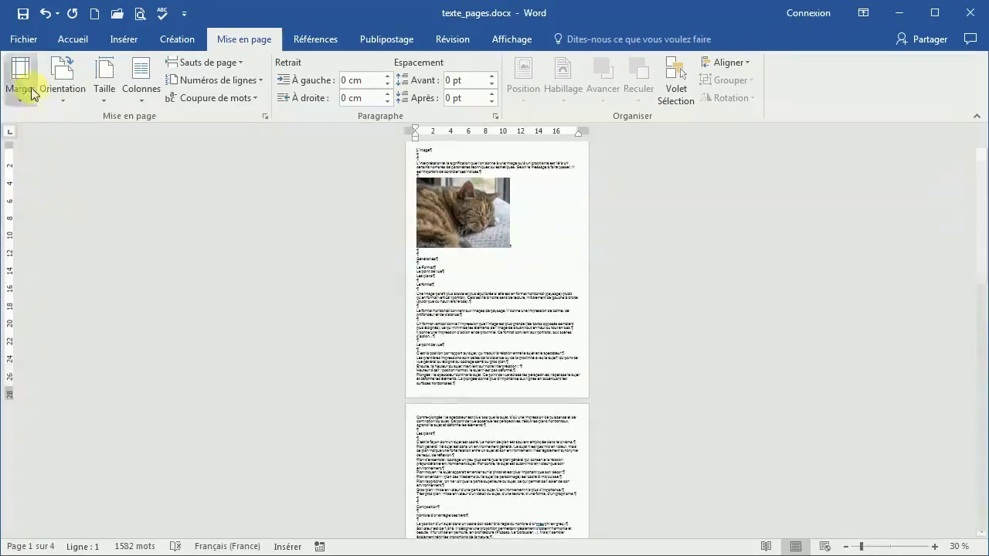
click(23, 87)
click(55, 281)
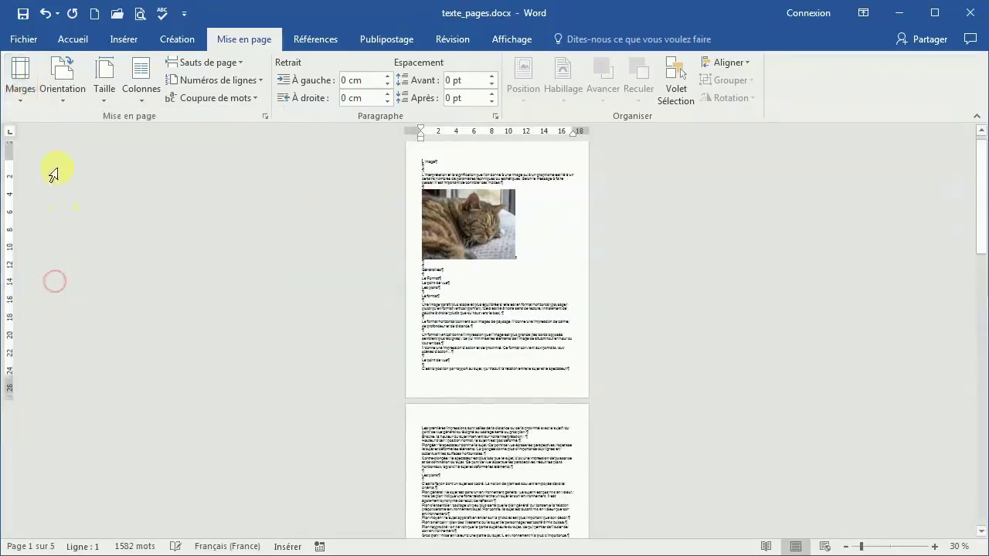
click(23, 86)
click(55, 335)
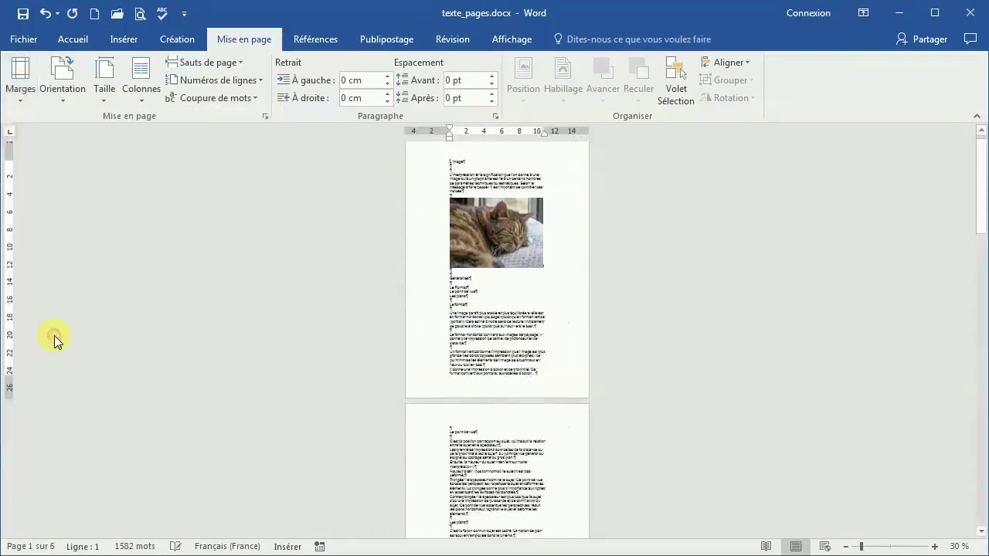
Set the document's left margin to 4 cm in the custom margin settings.
click(24, 89)
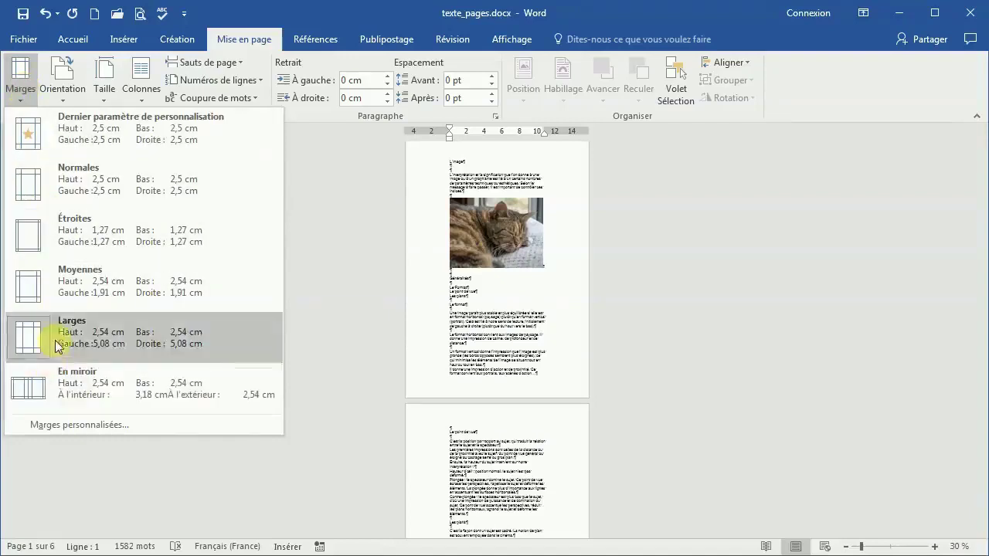
click(61, 424)
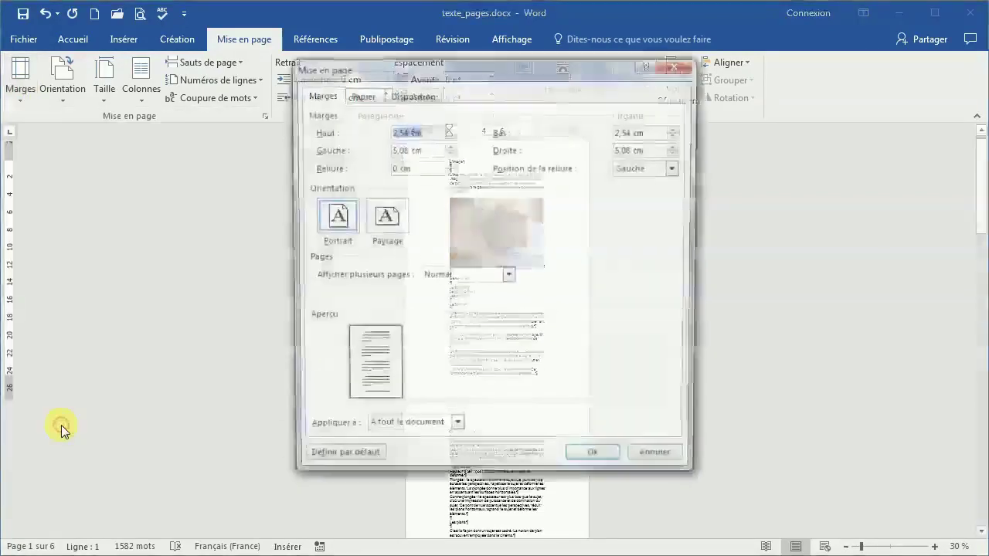
drag(510, 66, 517, 88)
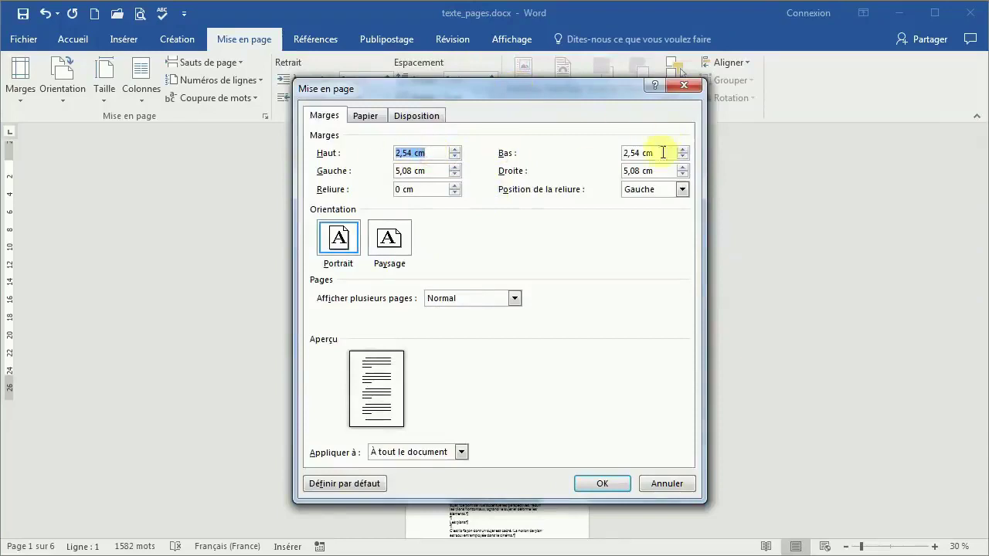
drag(662, 152, 596, 154)
drag(436, 170, 400, 171)
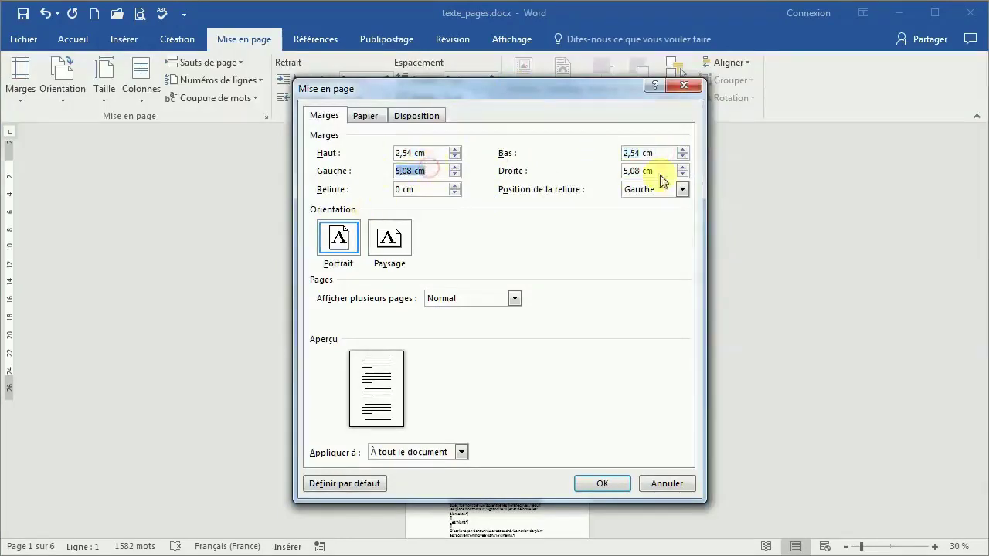
drag(657, 171, 592, 172)
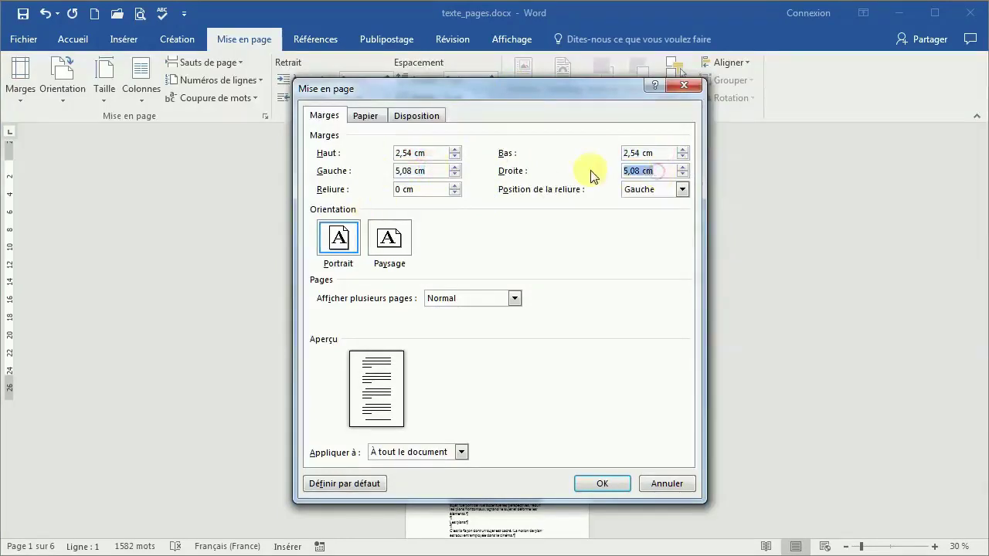
click(454, 175)
click(454, 174)
click(455, 174)
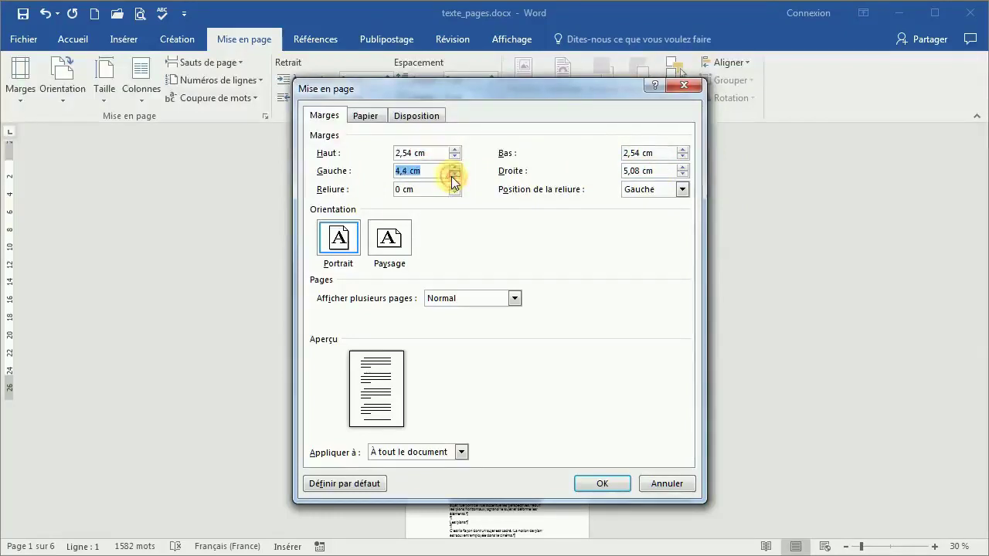
click(453, 176)
click(452, 176)
click(453, 176)
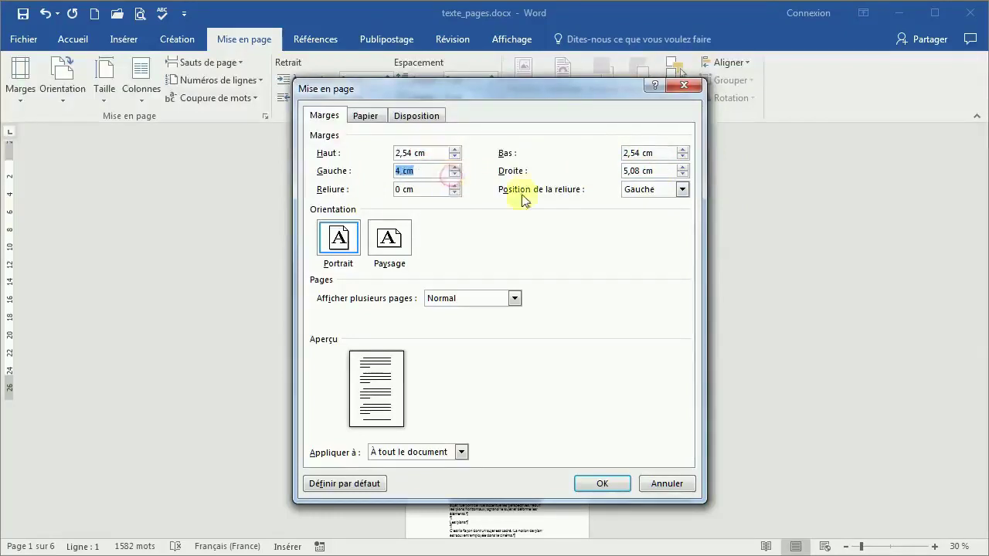
Set the right margin to 3 cm, keep the gutter position at Gauche, and apply the custom margins to the whole document.
drag(658, 170, 600, 169)
text(3)
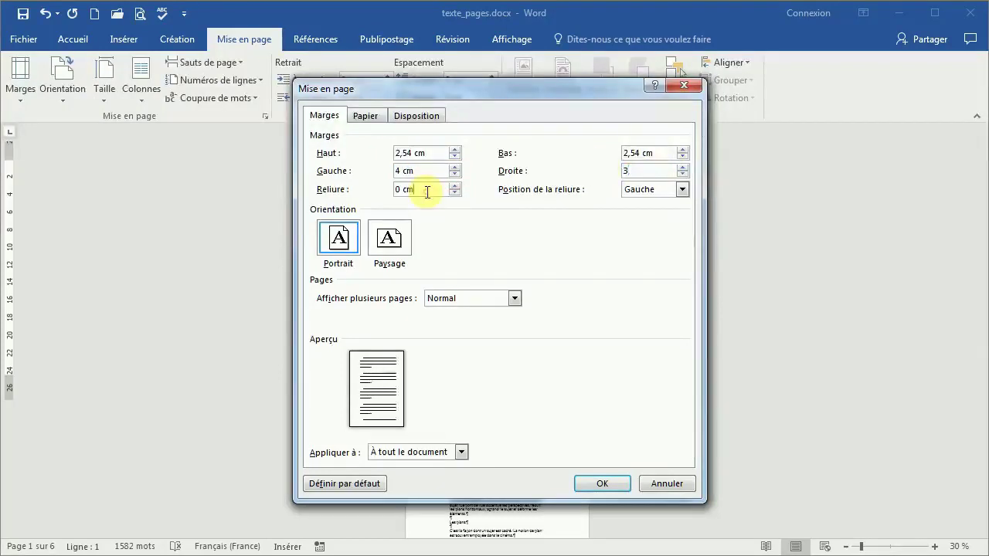
click(640, 190)
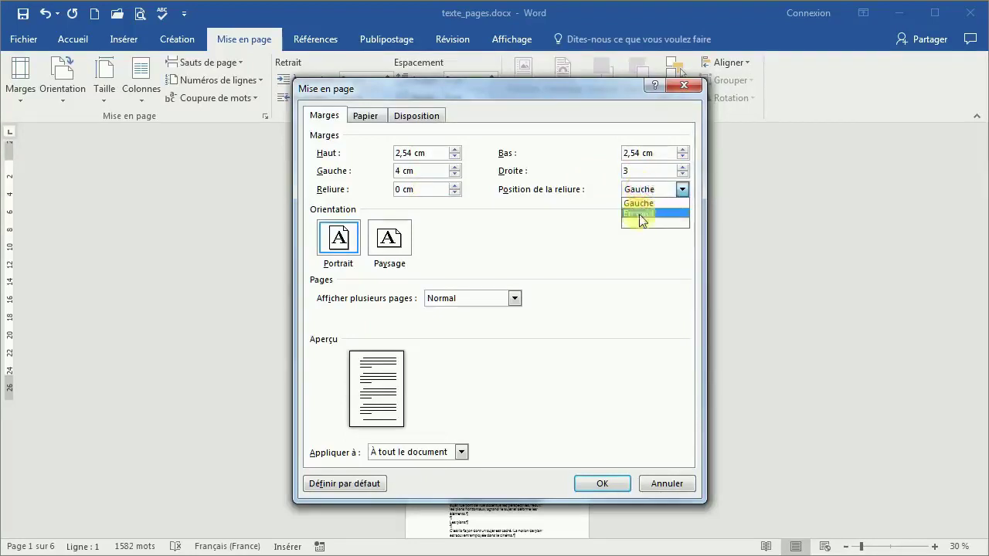
click(646, 191)
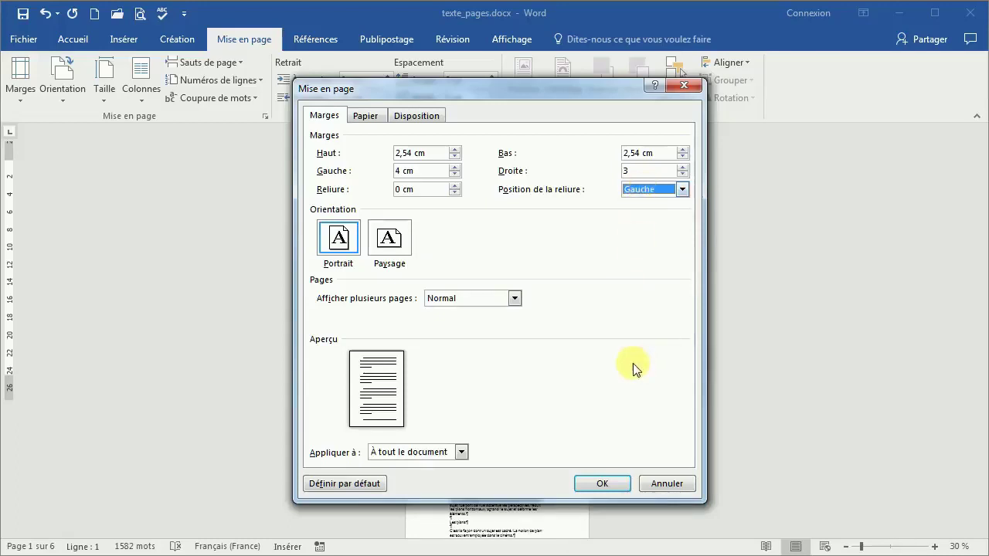
click(601, 483)
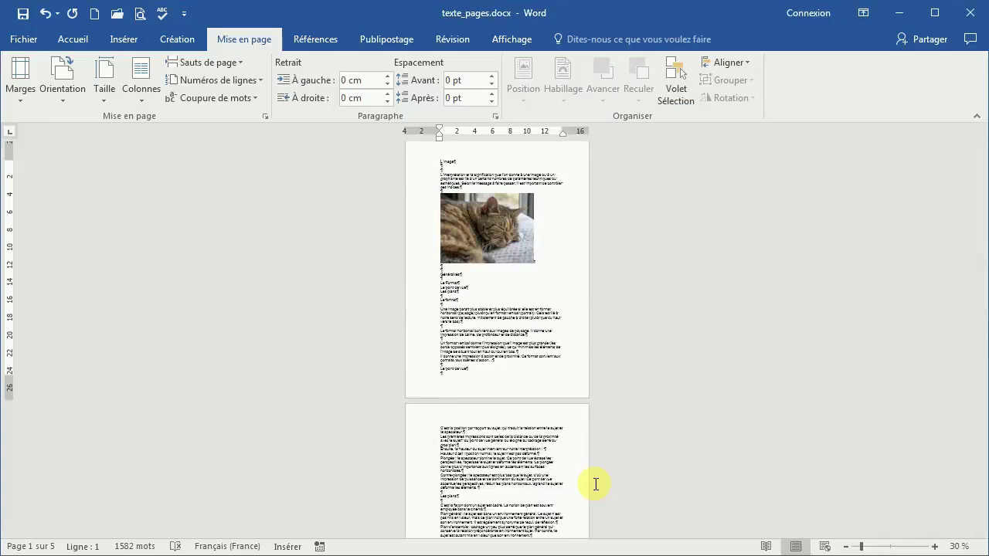
ctrl+scroll(596, 484, up, 4)
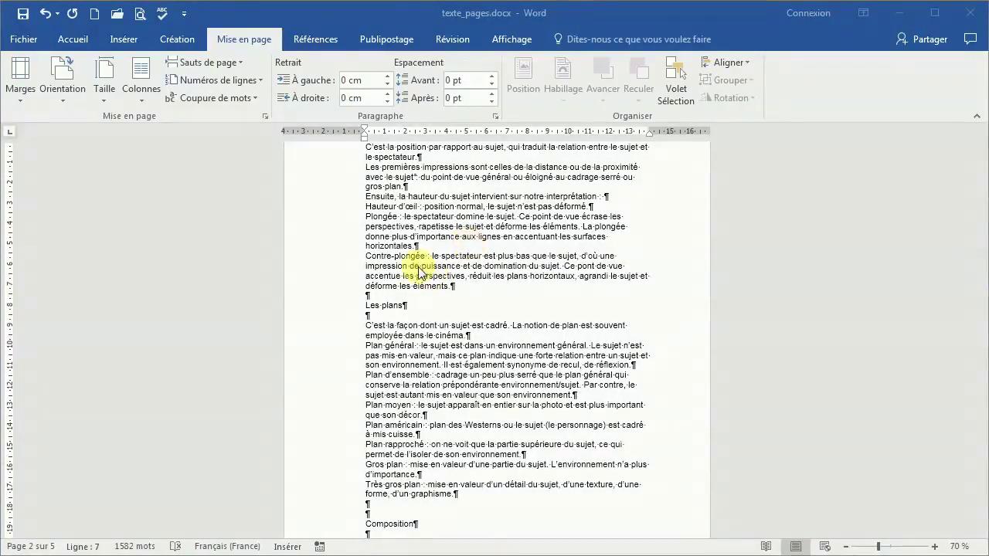
Lay out the whole document in two columns (Deux), and switch it to three columns (Trois).
click(141, 86)
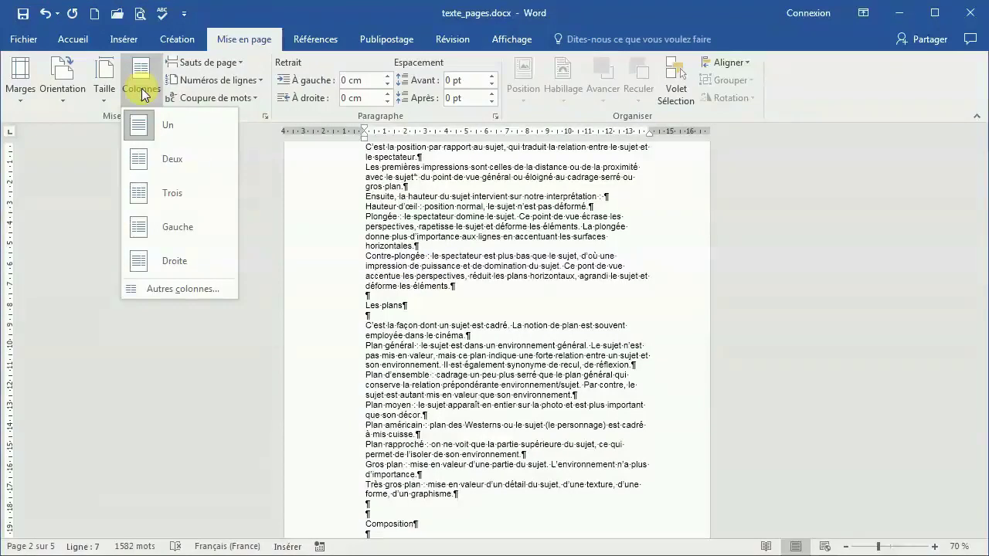
click(150, 160)
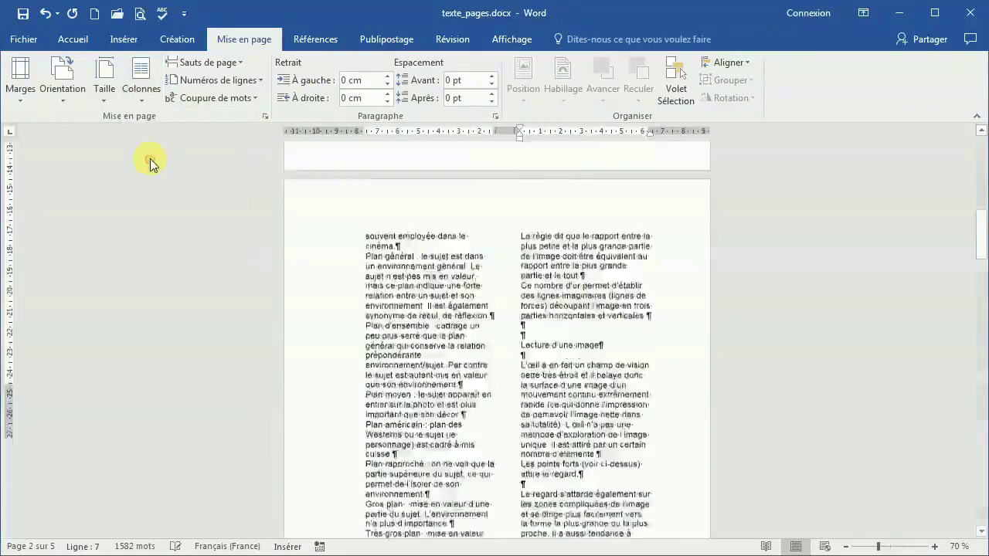
click(142, 91)
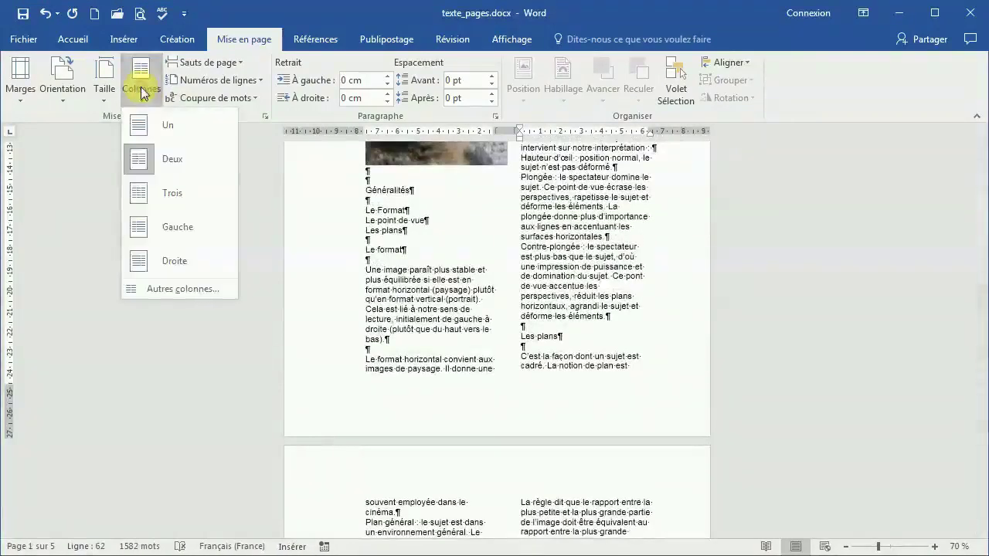
click(152, 197)
Keep the number of columns at 3 in the detailed column settings and add a separator line (Ligne séparatrice) between them.
click(142, 89)
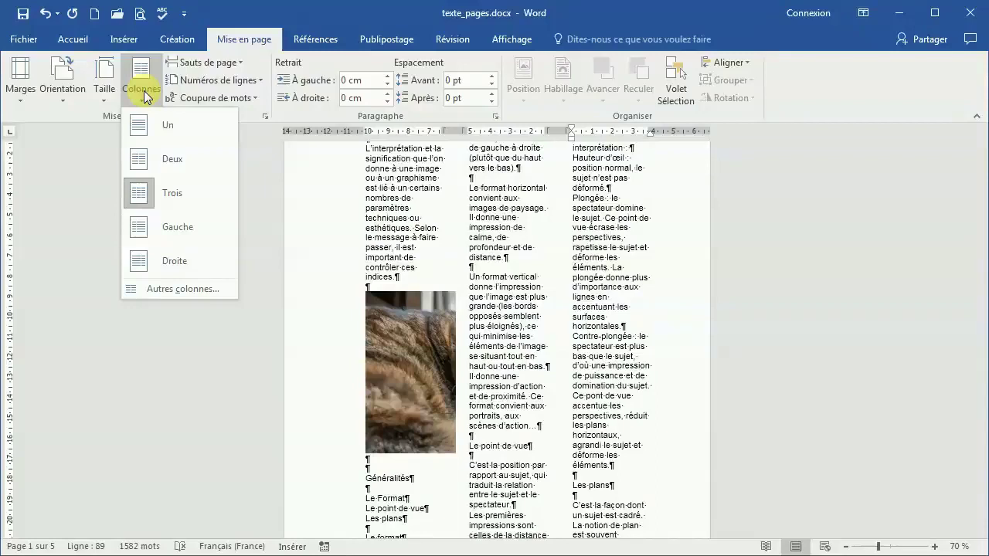
click(184, 288)
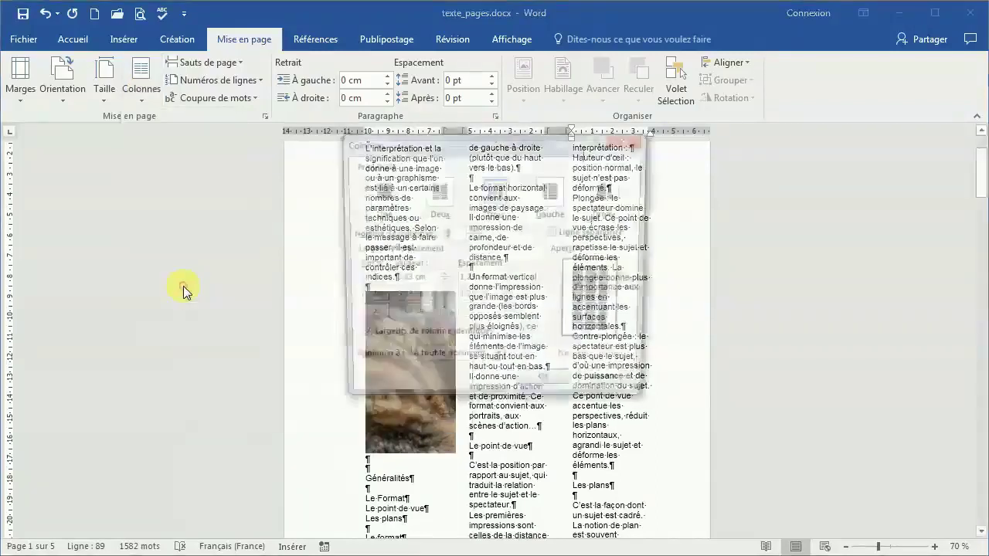
drag(513, 150, 393, 181)
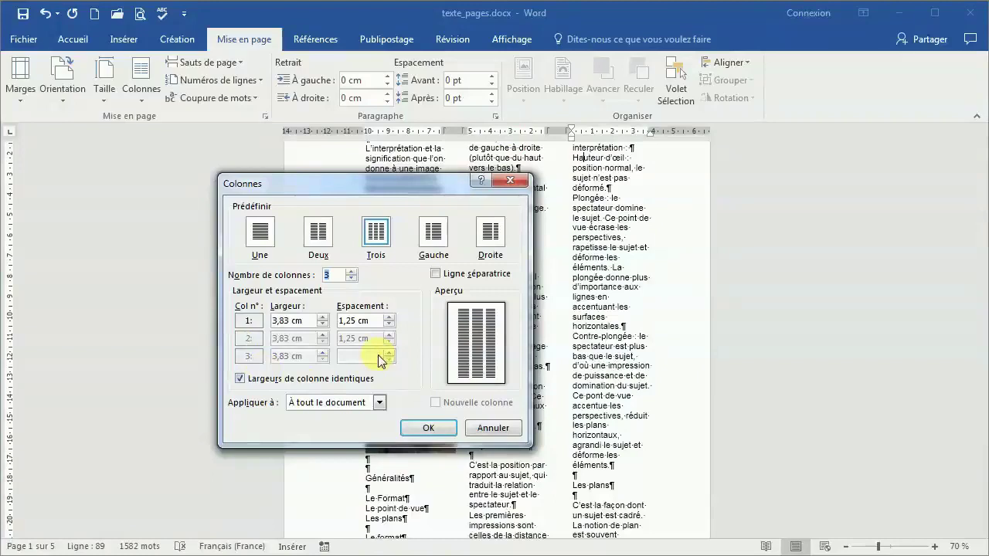
click(351, 271)
click(353, 278)
click(435, 275)
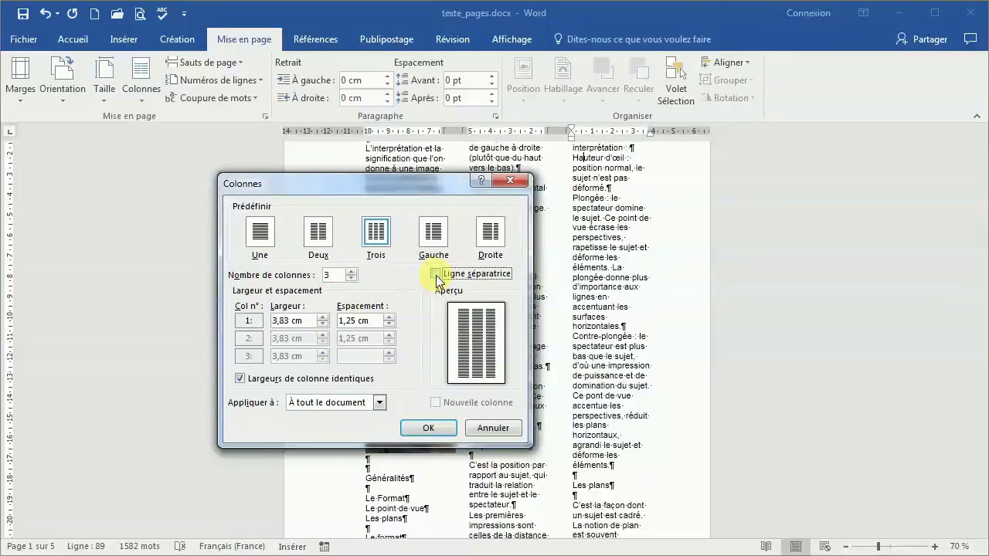
click(437, 275)
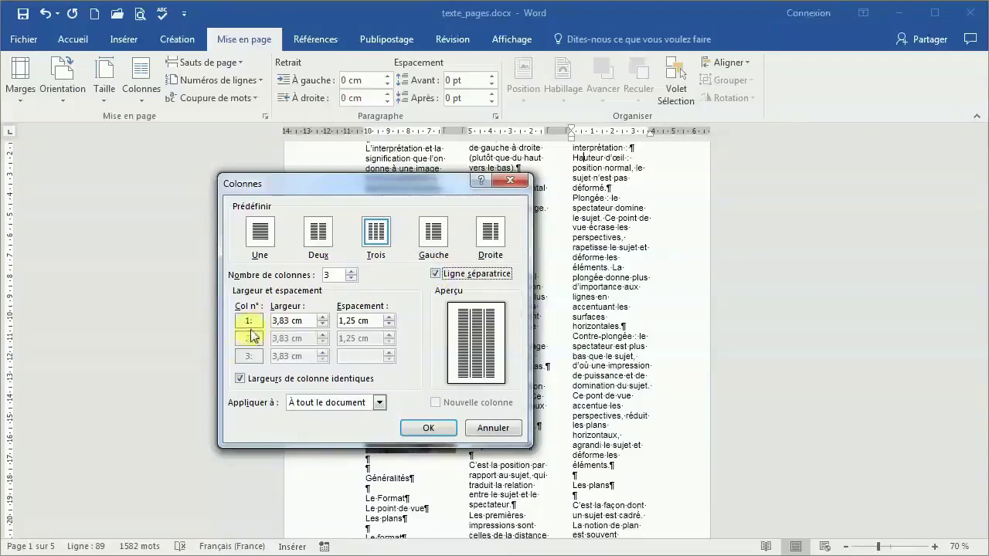
Turn off identical column widths and apply widths of 2 cm for column 1 and 4,8 cm for column 2 to the whole document.
click(240, 379)
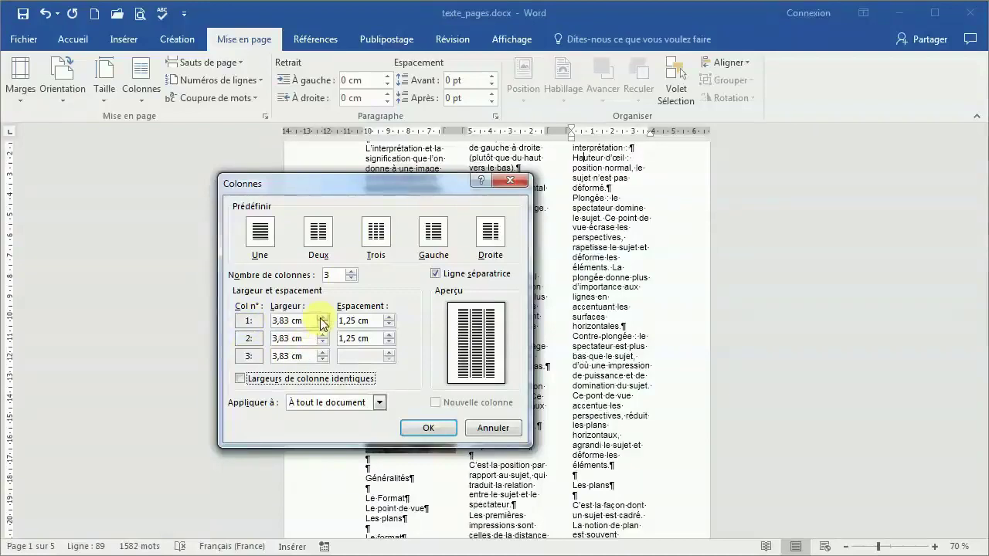
drag(303, 321, 246, 319)
text(2)
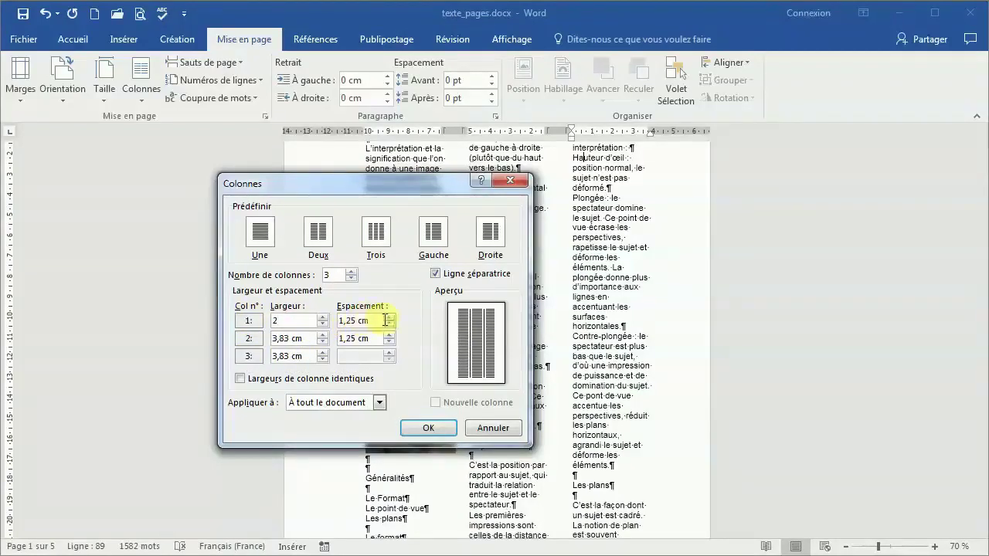
click(324, 337)
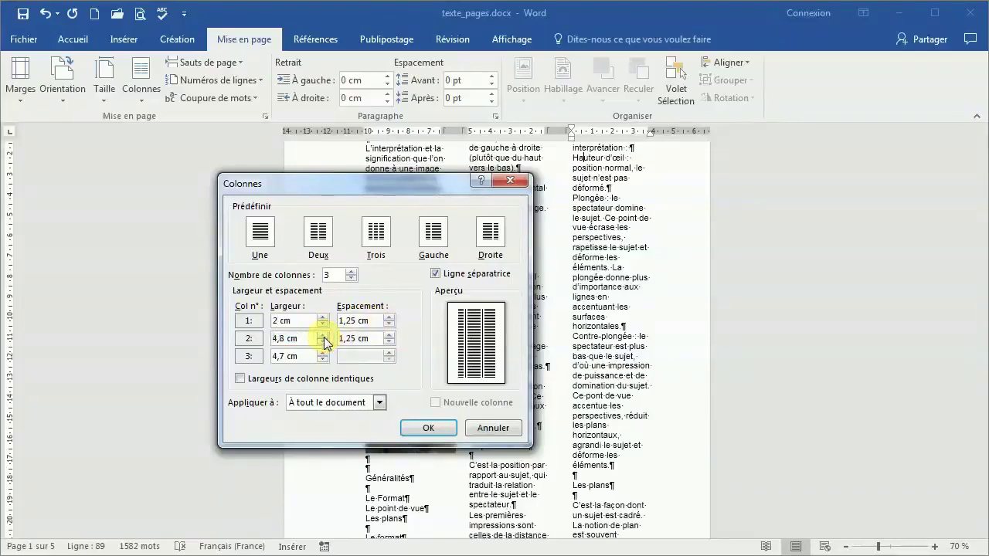
click(428, 430)
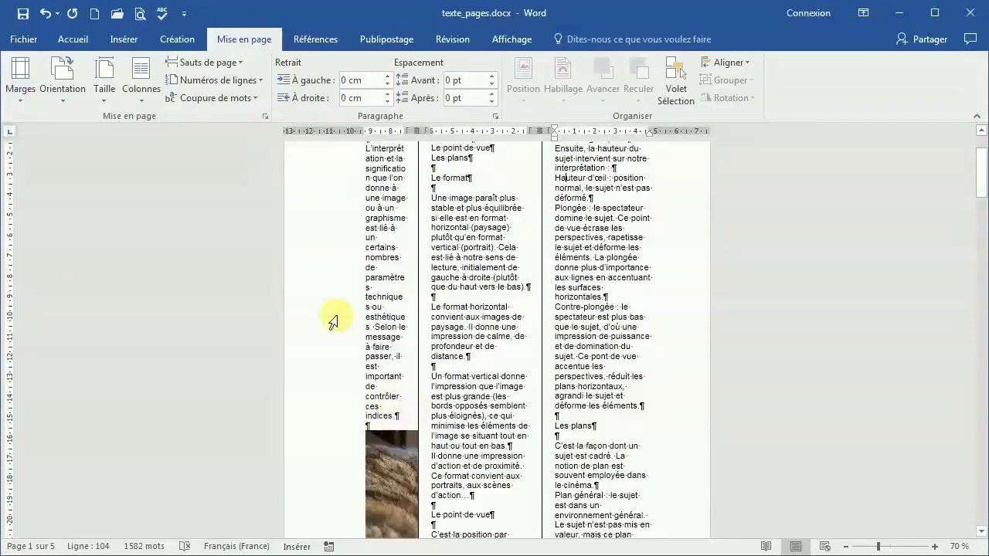
Undo the column changes to return the whole document to a single column.
click(46, 16)
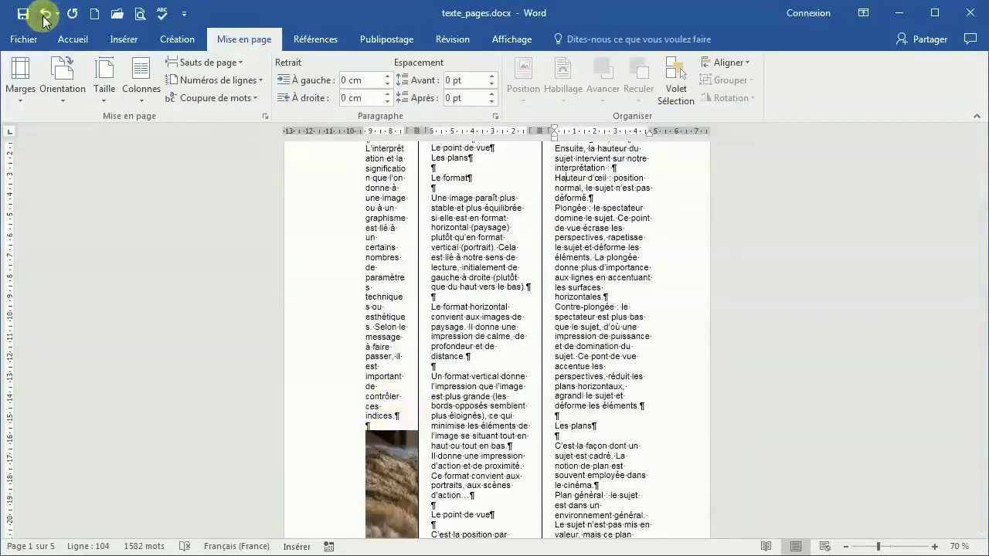
click(46, 15)
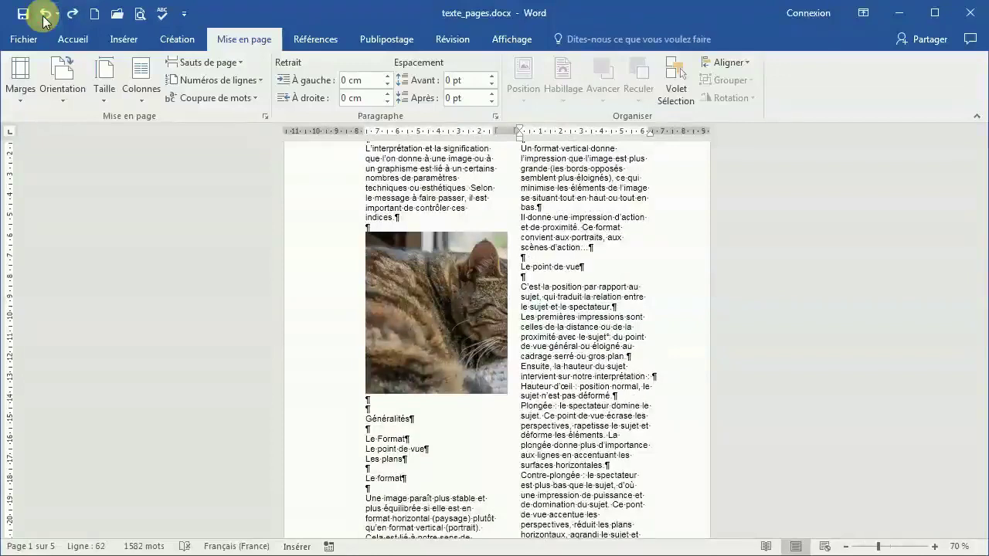
click(45, 16)
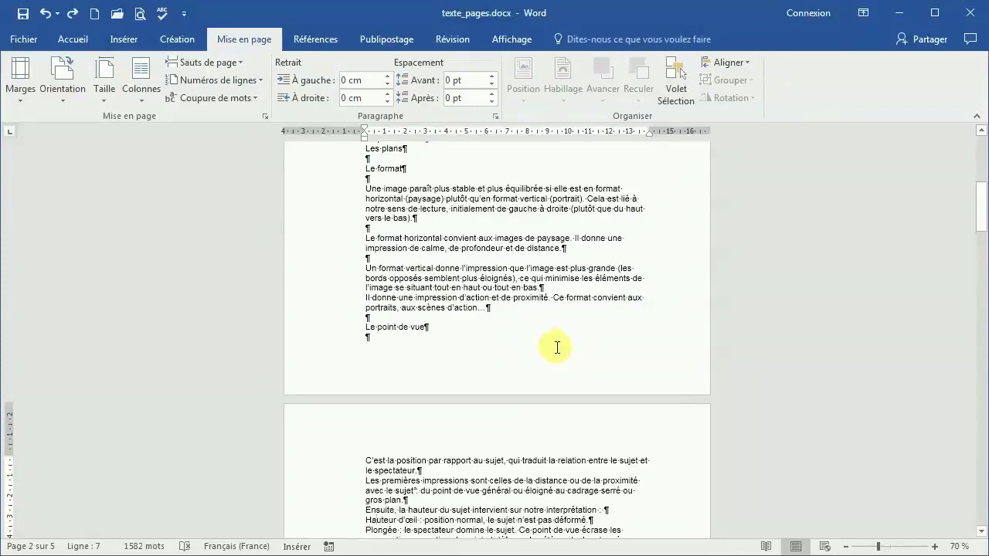
Format only the section from the "Les plans" heading through the "Très gros plan" paragraph in two columns.
scroll(558, 348, up, 3)
scroll(558, 347, down, 13)
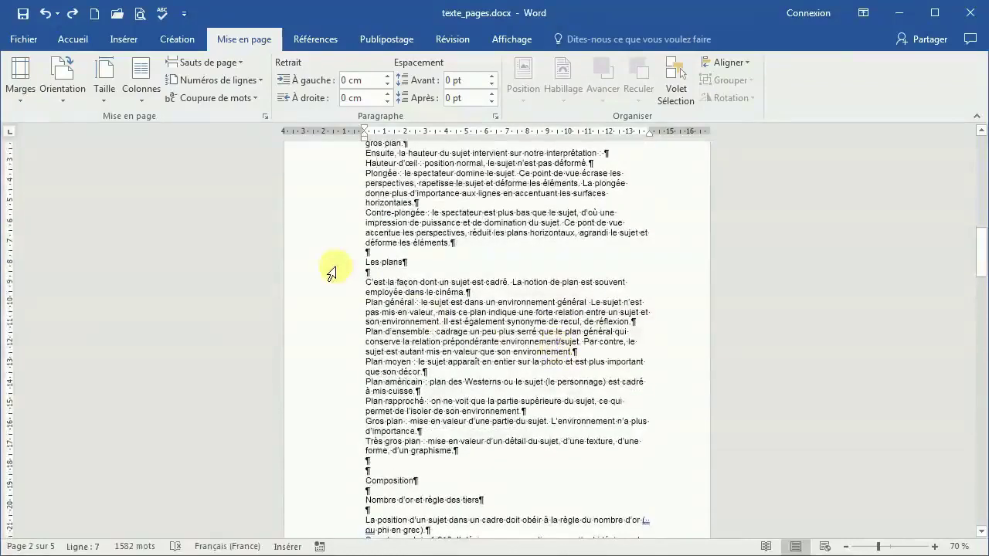
drag(331, 263, 318, 454)
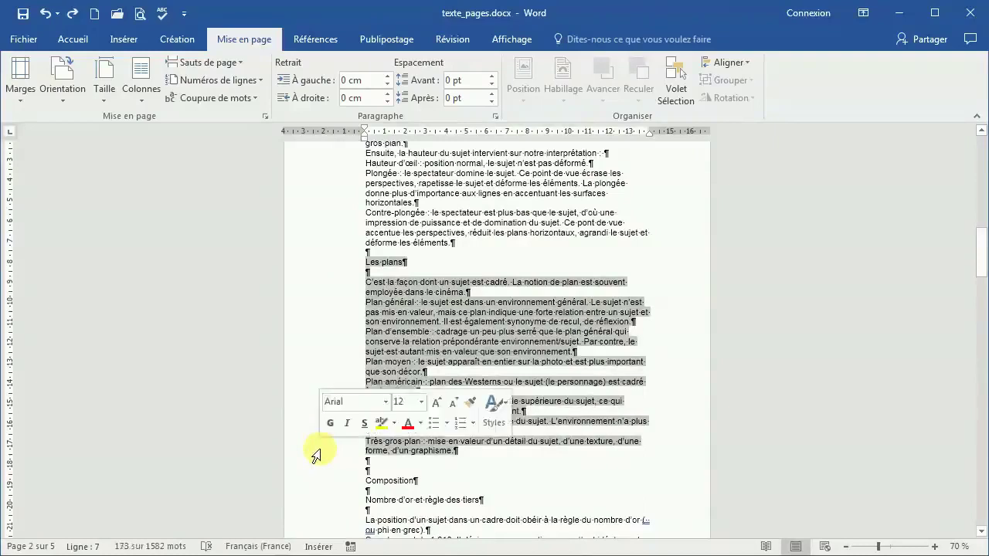
click(139, 85)
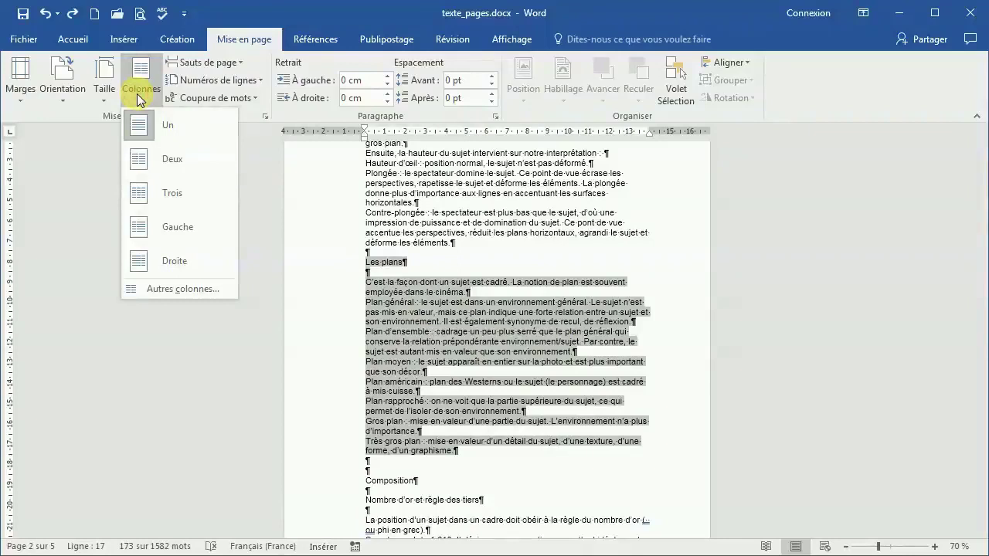
click(156, 159)
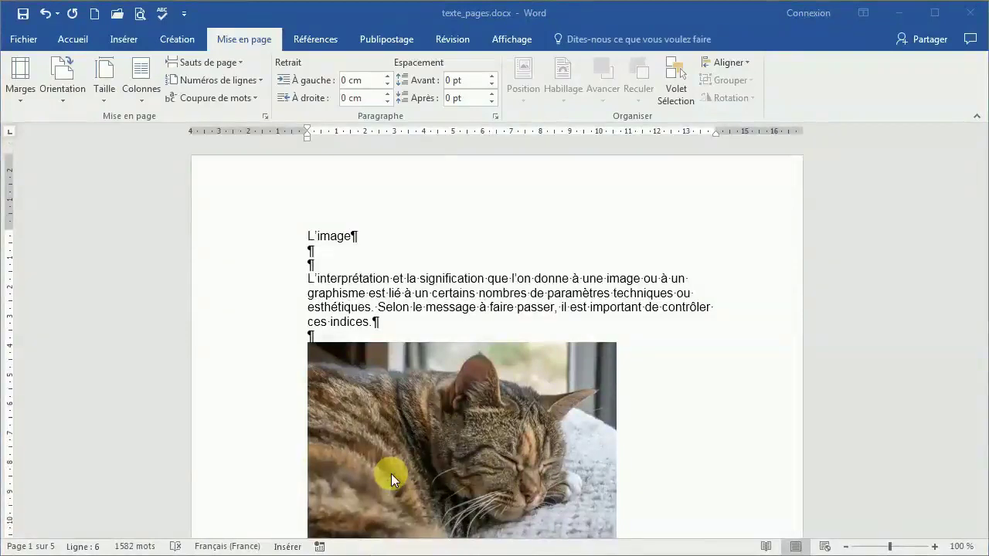
Switch the document's hyphenation (Coupure de mots) to Automatique and set it back to Aucun.
click(234, 99)
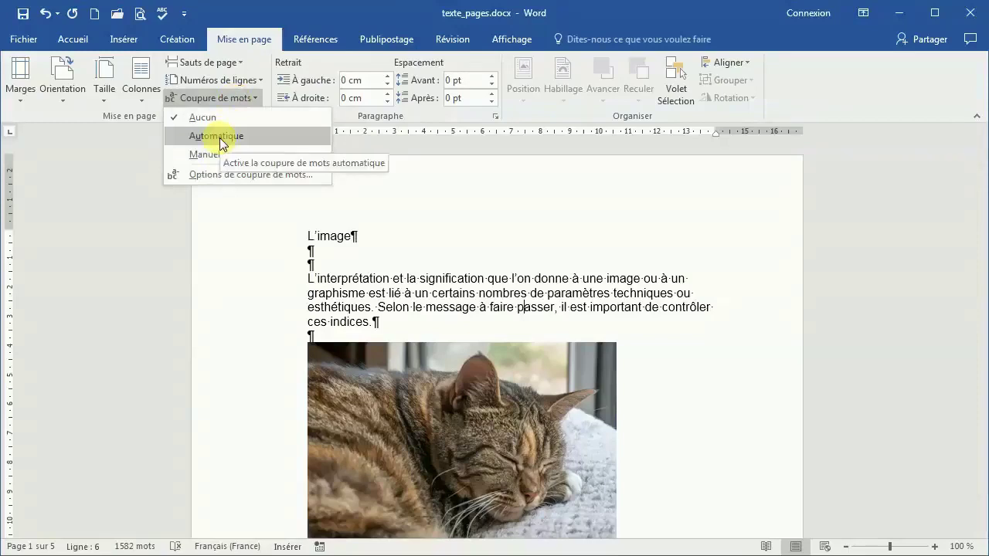
click(220, 139)
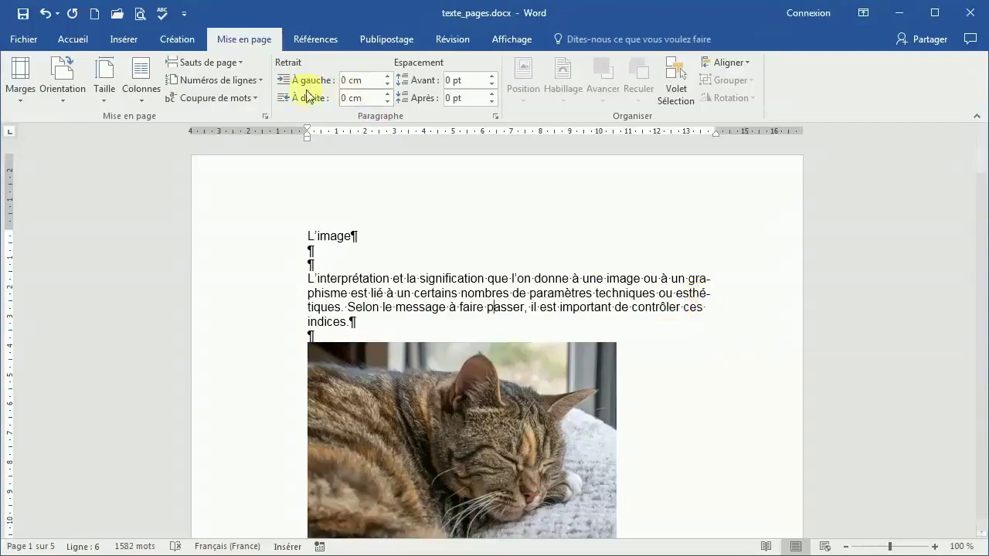
click(251, 98)
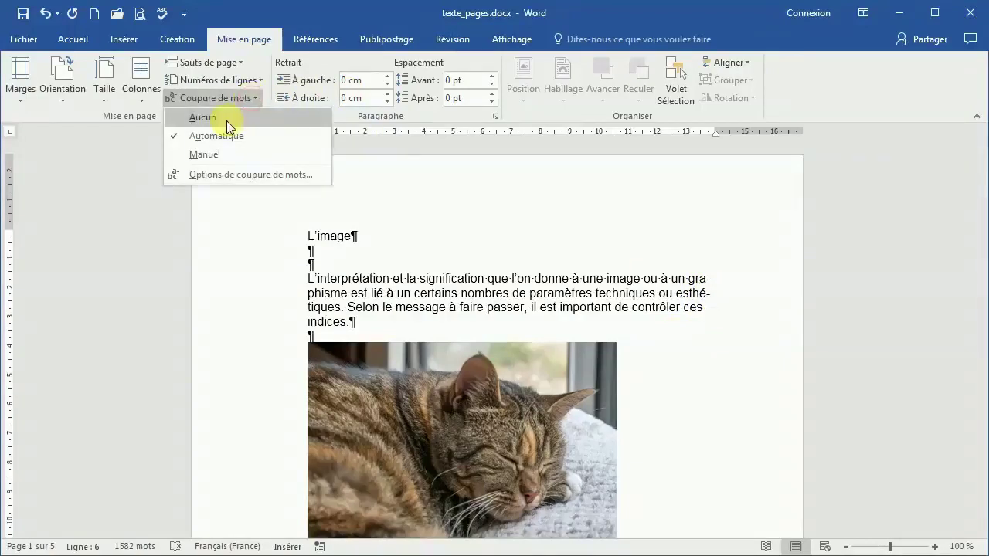
click(226, 118)
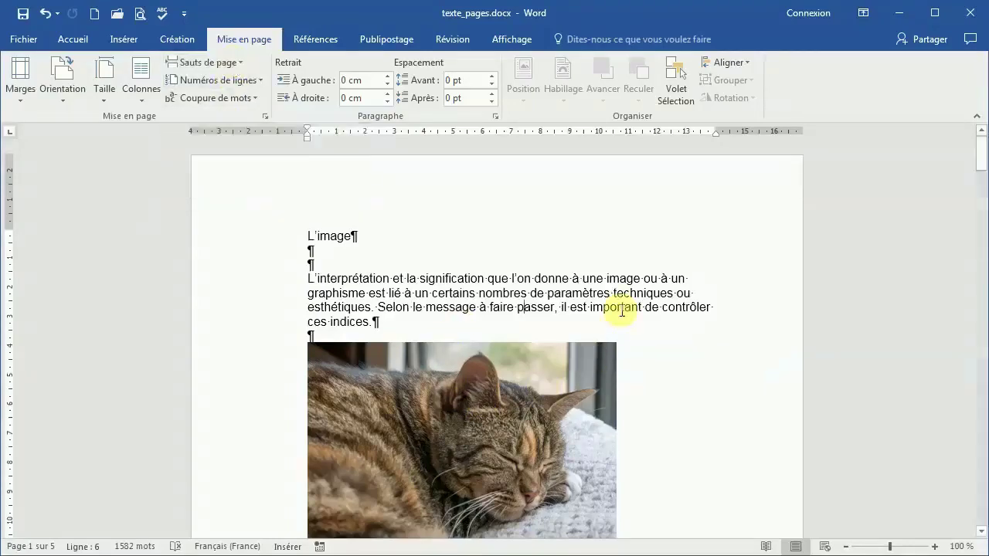
Move the "Le point de vue" heading to the next page with blank lines, and delete the two paragraphs about the vertical format above it.
scroll(622, 317, down, 3)
scroll(627, 326, down, 9)
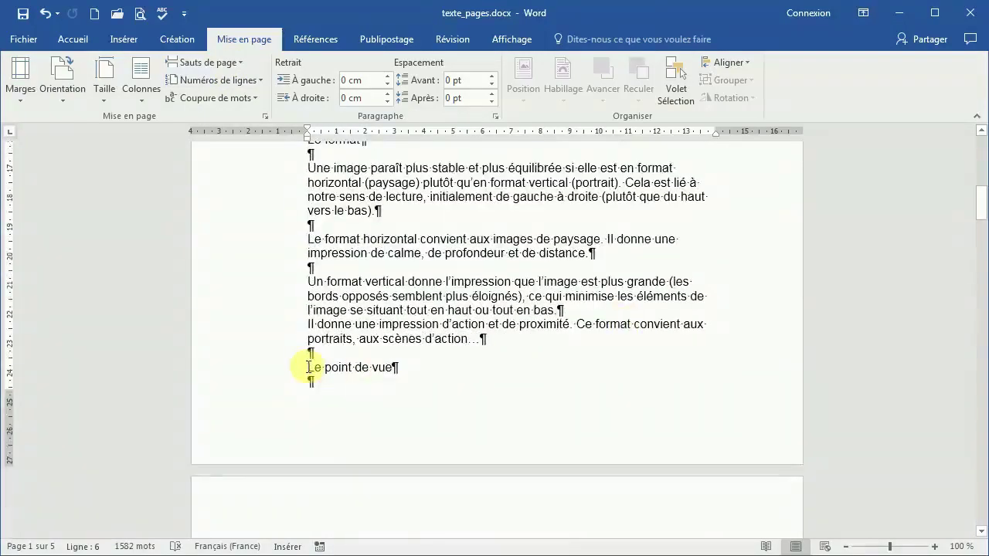
click(308, 367)
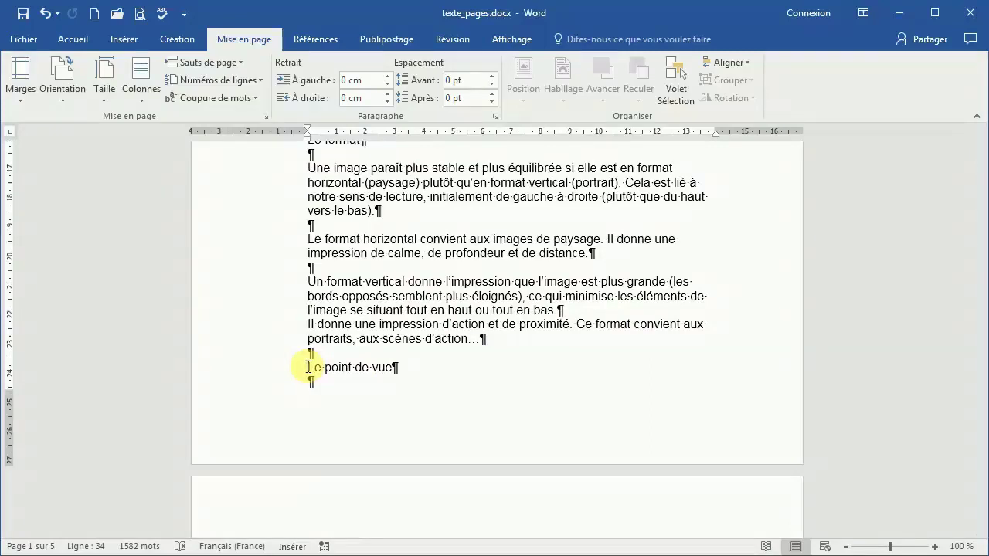
key(Return)
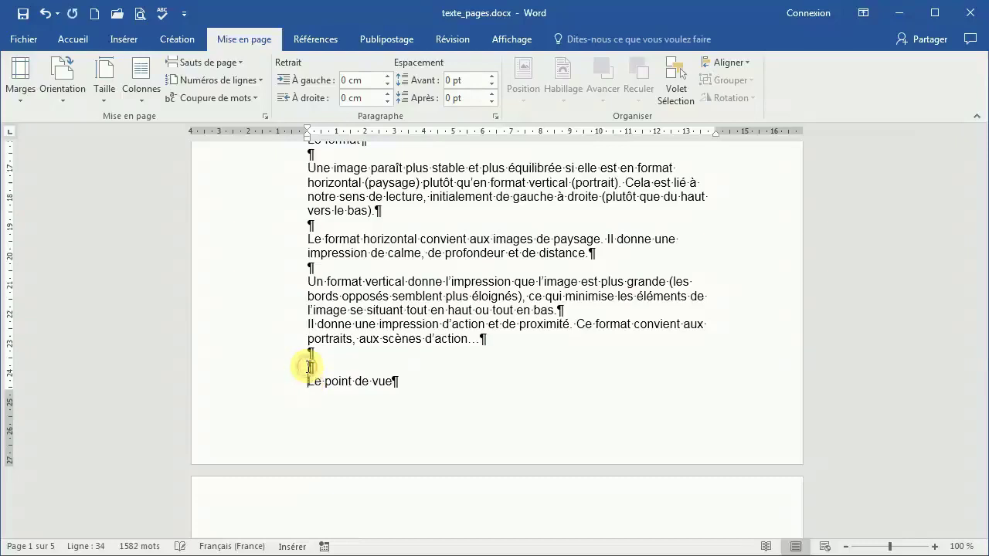
key(ctrl+Return)
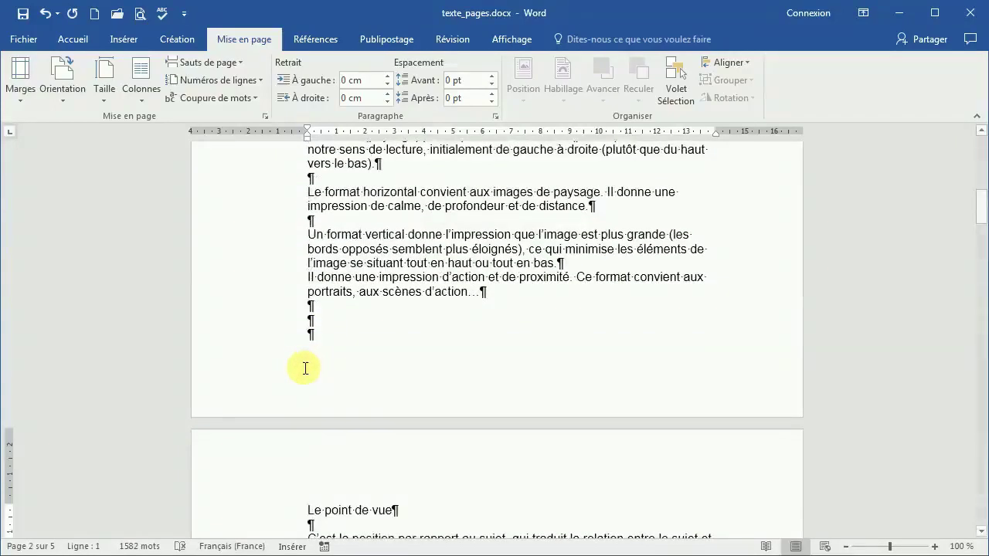
drag(267, 235, 261, 297)
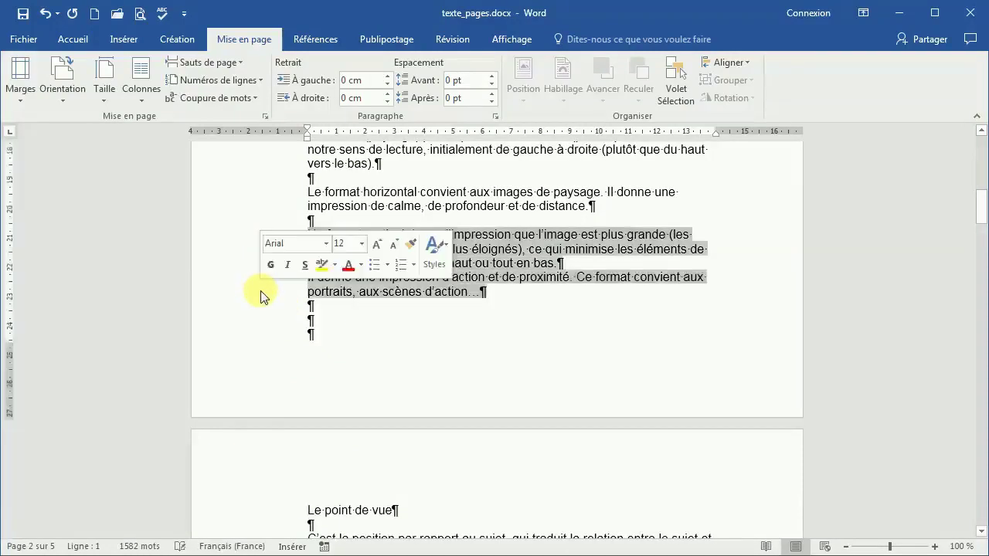
key(Delete)
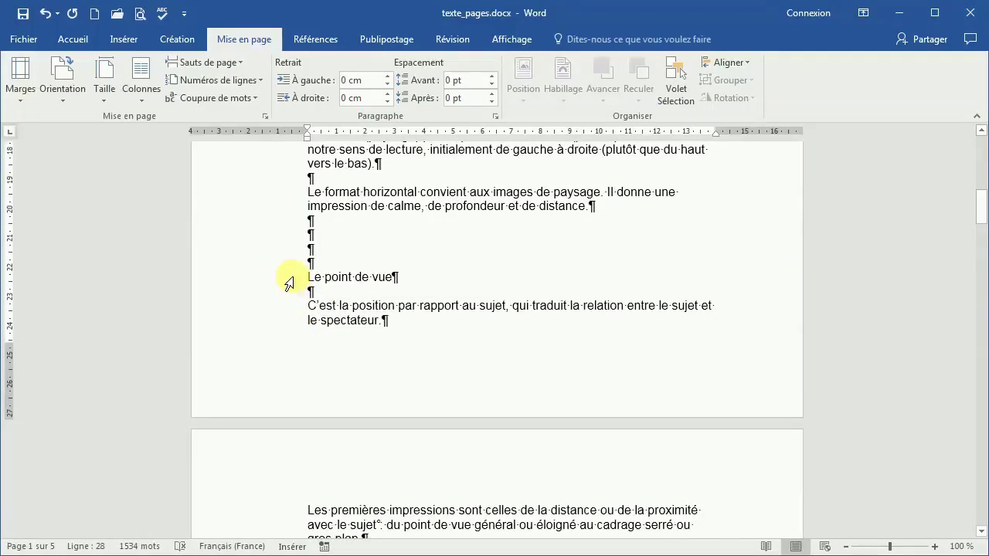
Insert a page break before the "Le point de vue" heading, and delete the text from "vers le bas)" through the horizontal format paragraph above it.
click(327, 256)
click(306, 278)
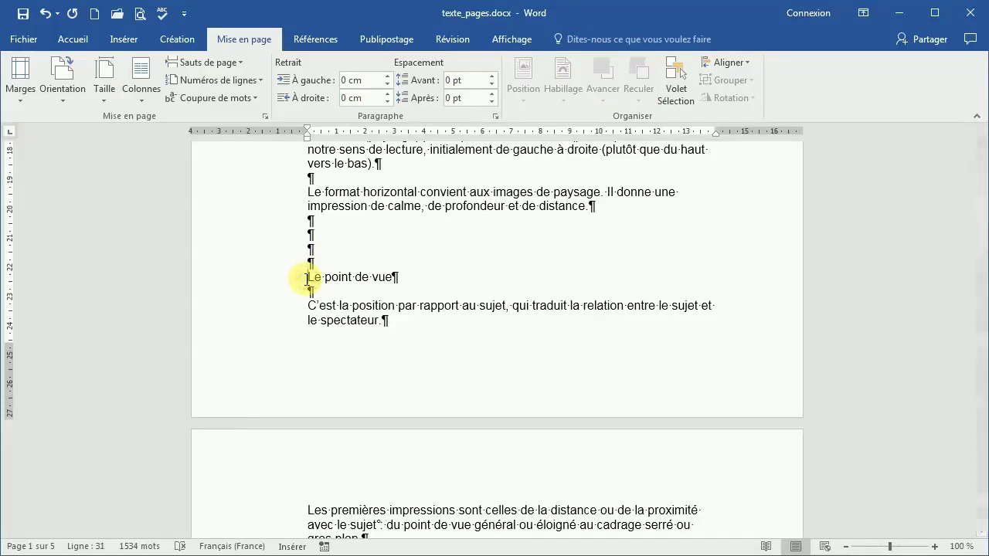
click(241, 68)
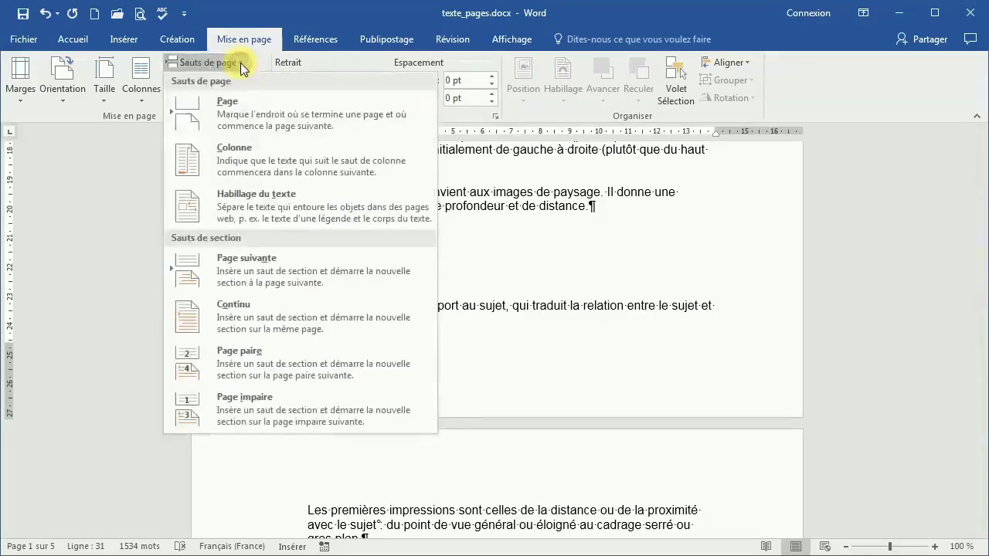
click(229, 118)
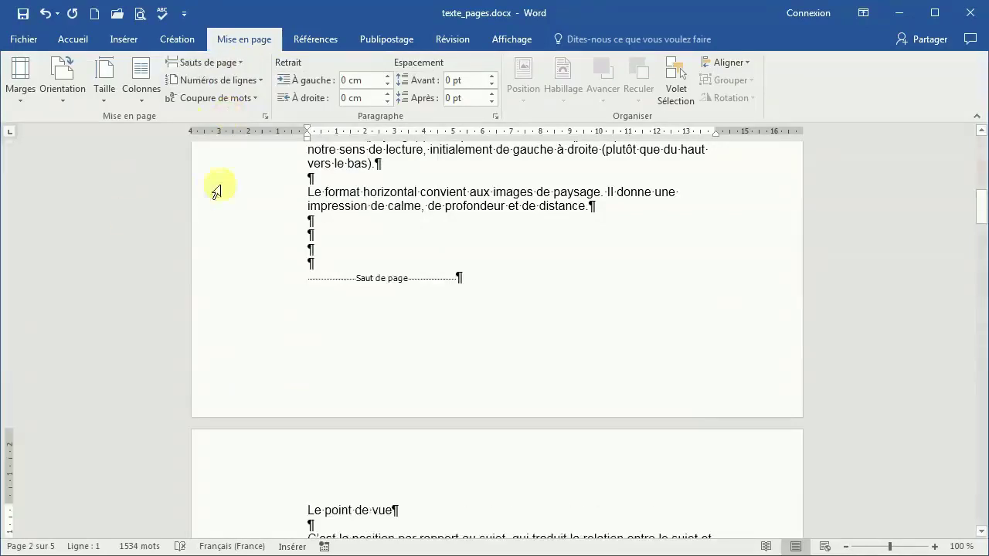
drag(248, 169, 242, 242)
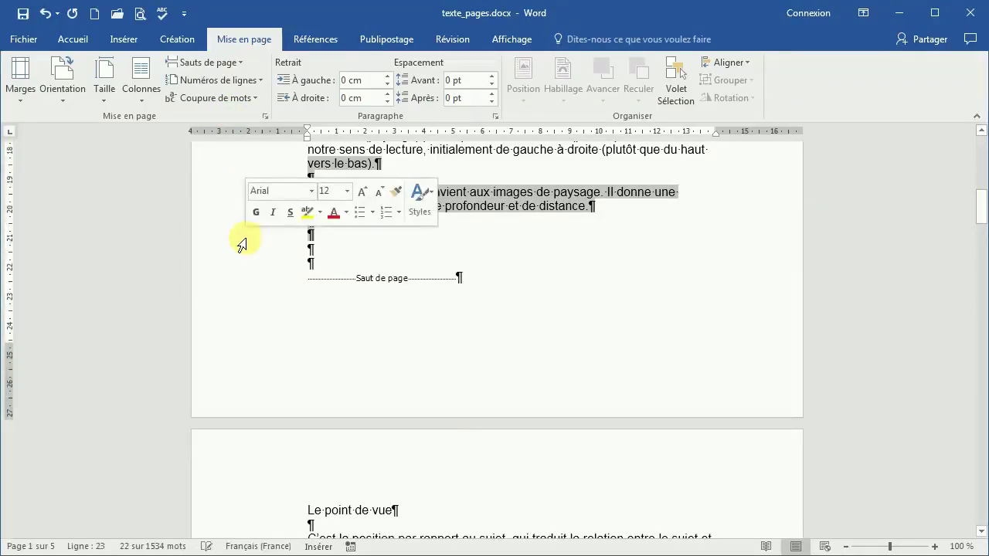
key(Delete)
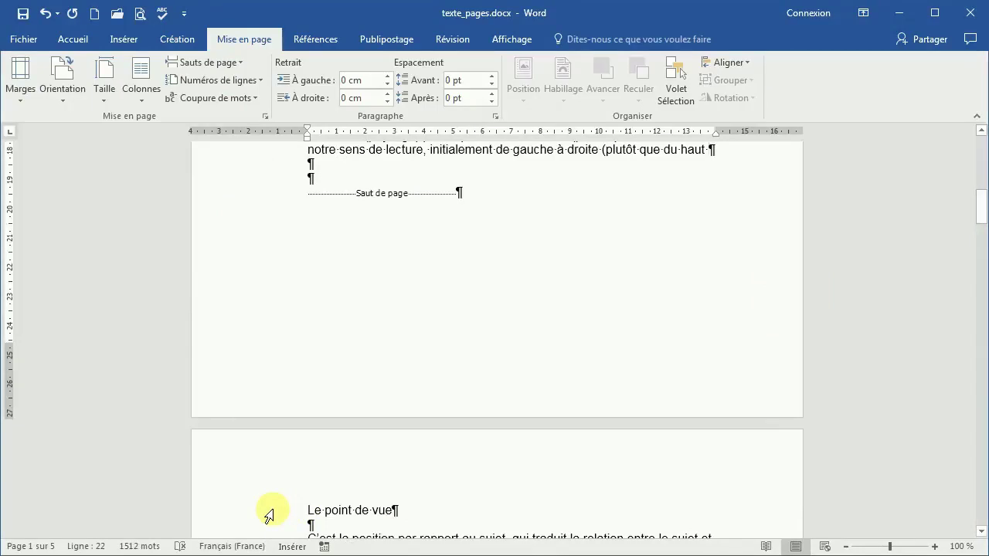
Select the Saut de page line to inspect it, and place the cursor at the end of the "Le point de vue" heading.
click(55, 39)
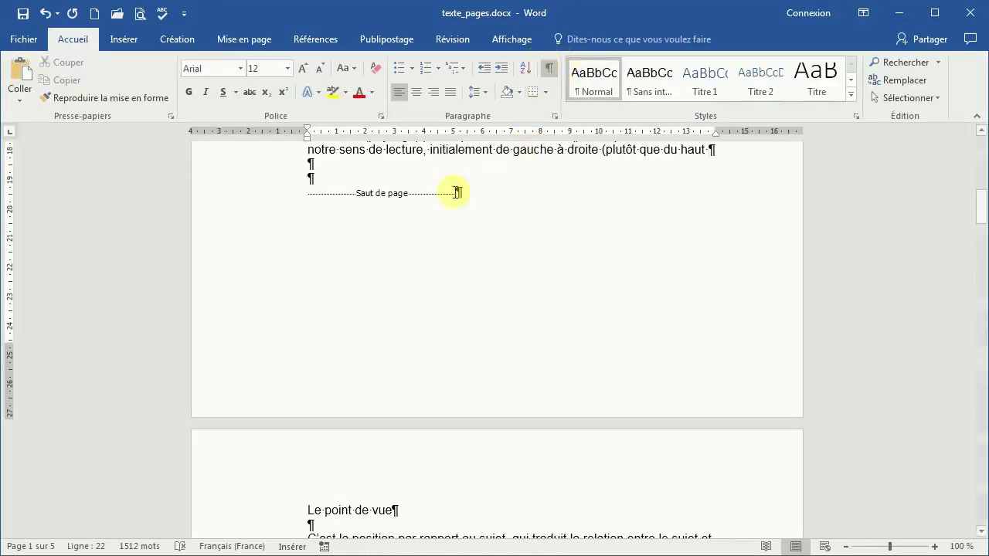
click(268, 196)
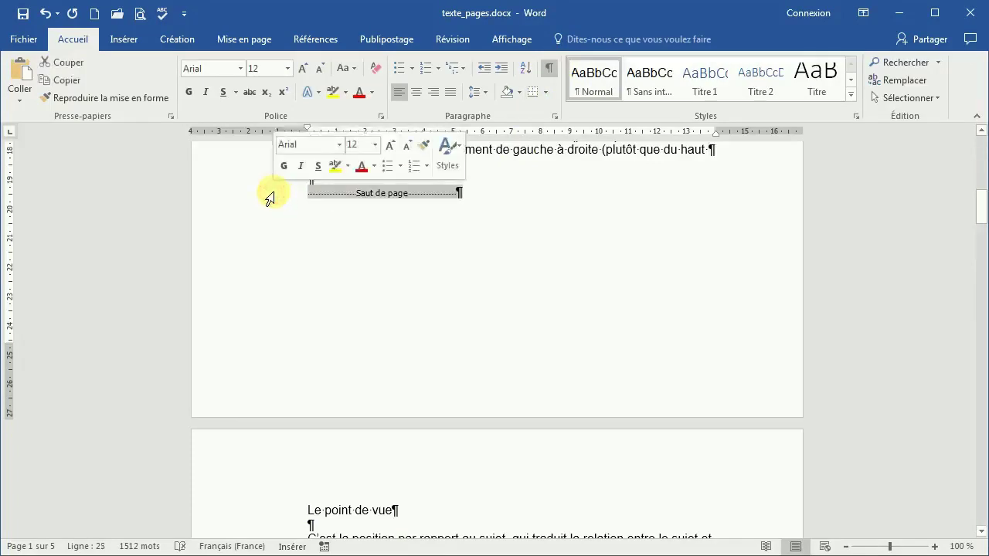
click(409, 513)
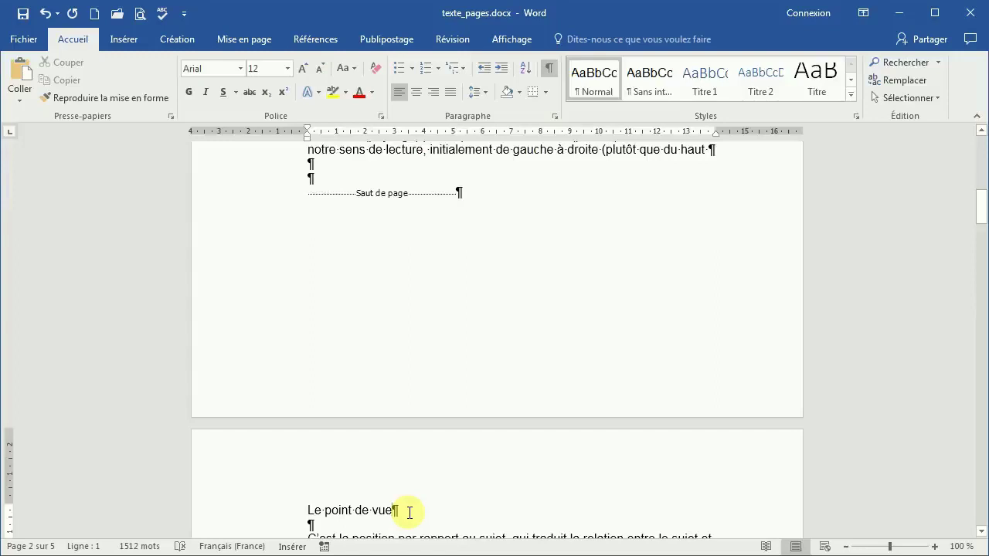